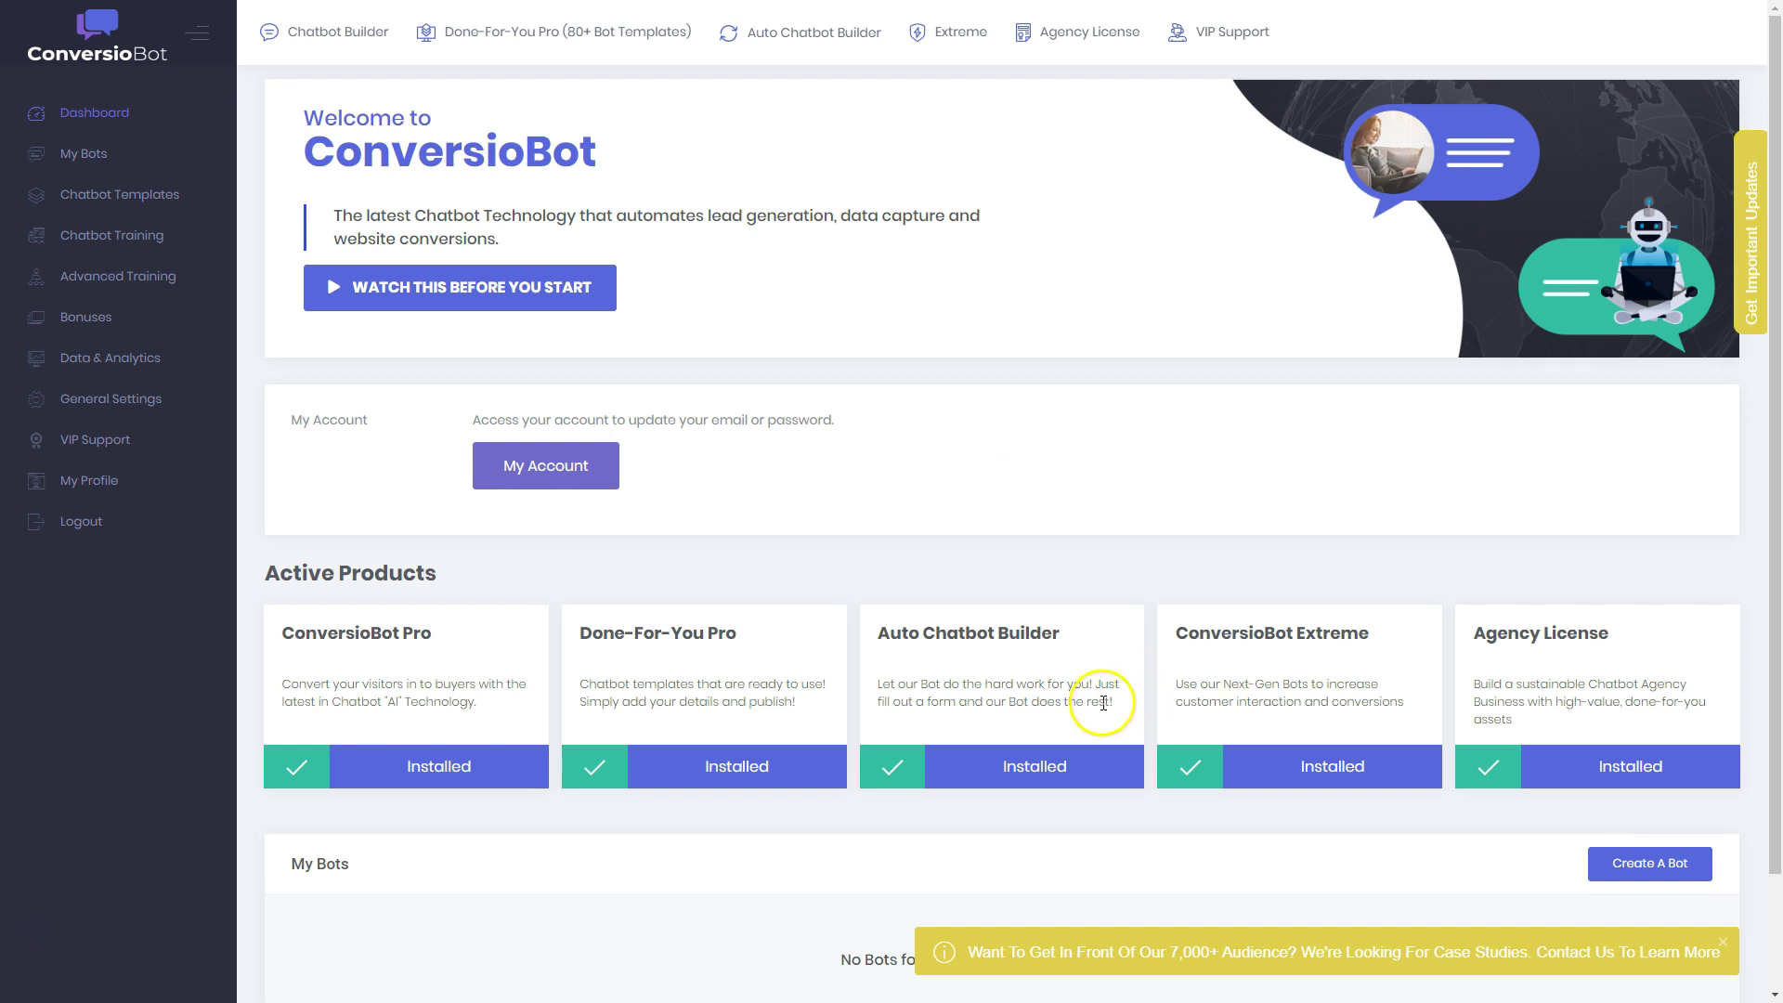
From My Bots, create a new bot named 'Collect Leads'
{"action": "left_click", "coordinate": [100, 158]}
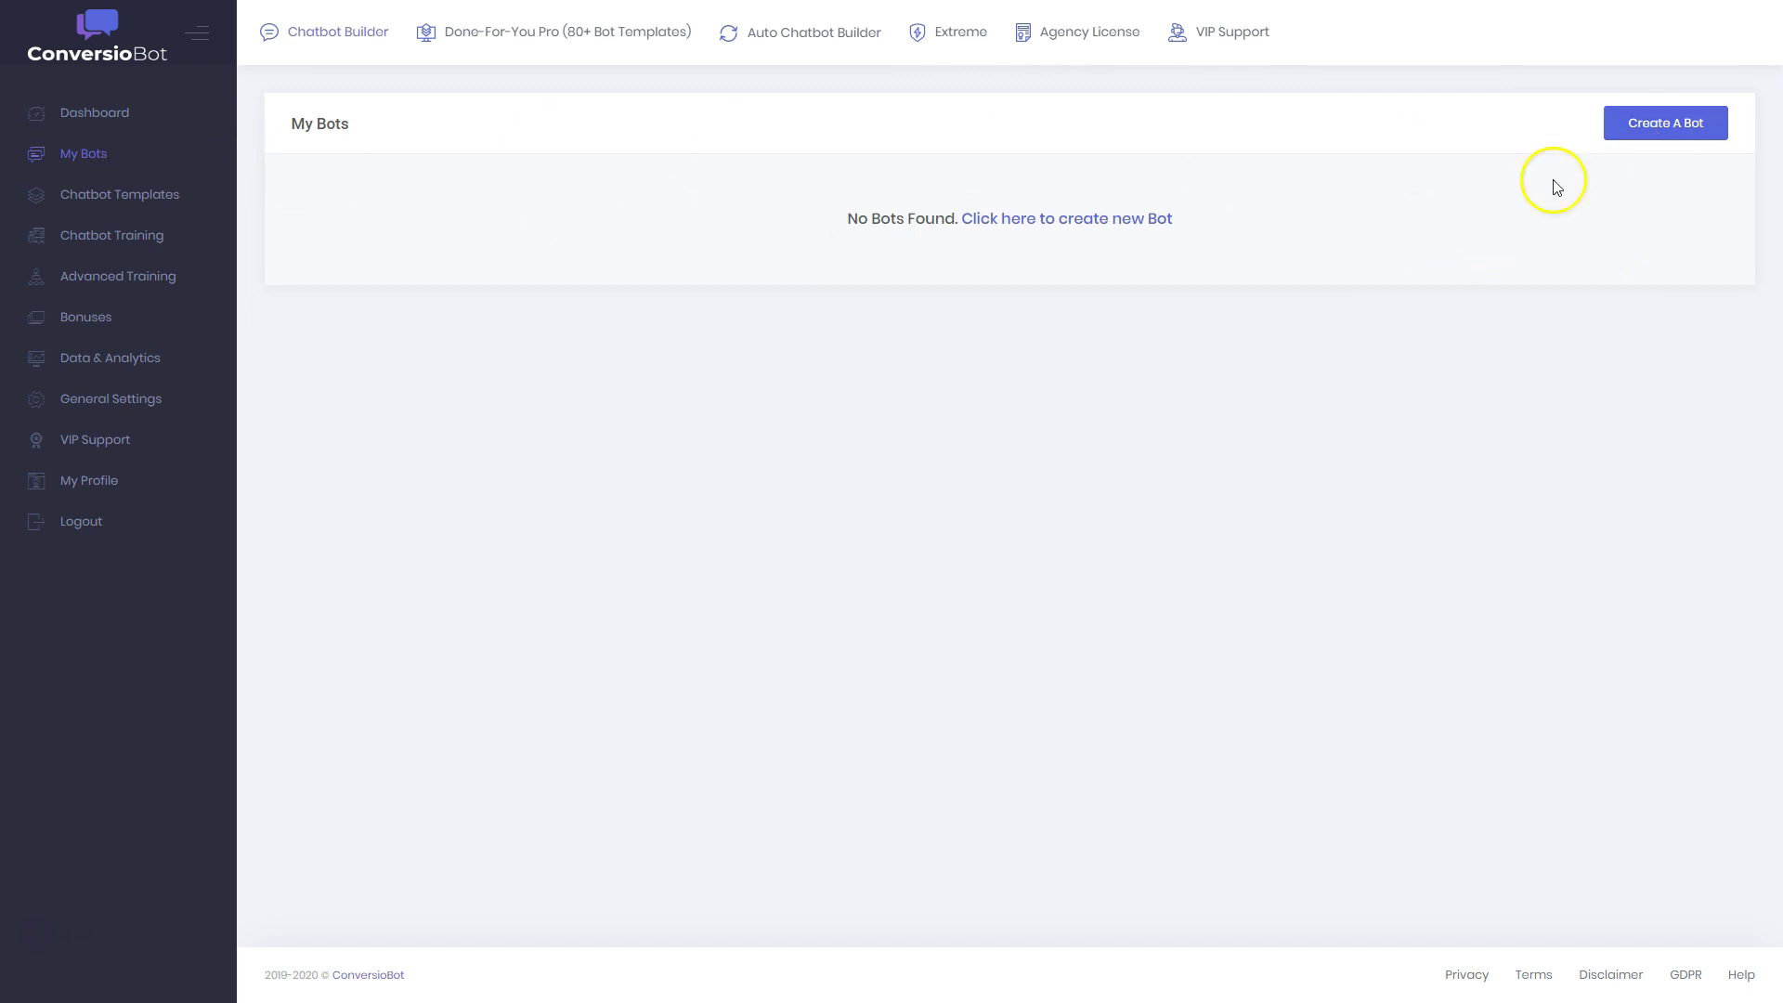
{"action": "left_click", "coordinate": [1669, 127]}
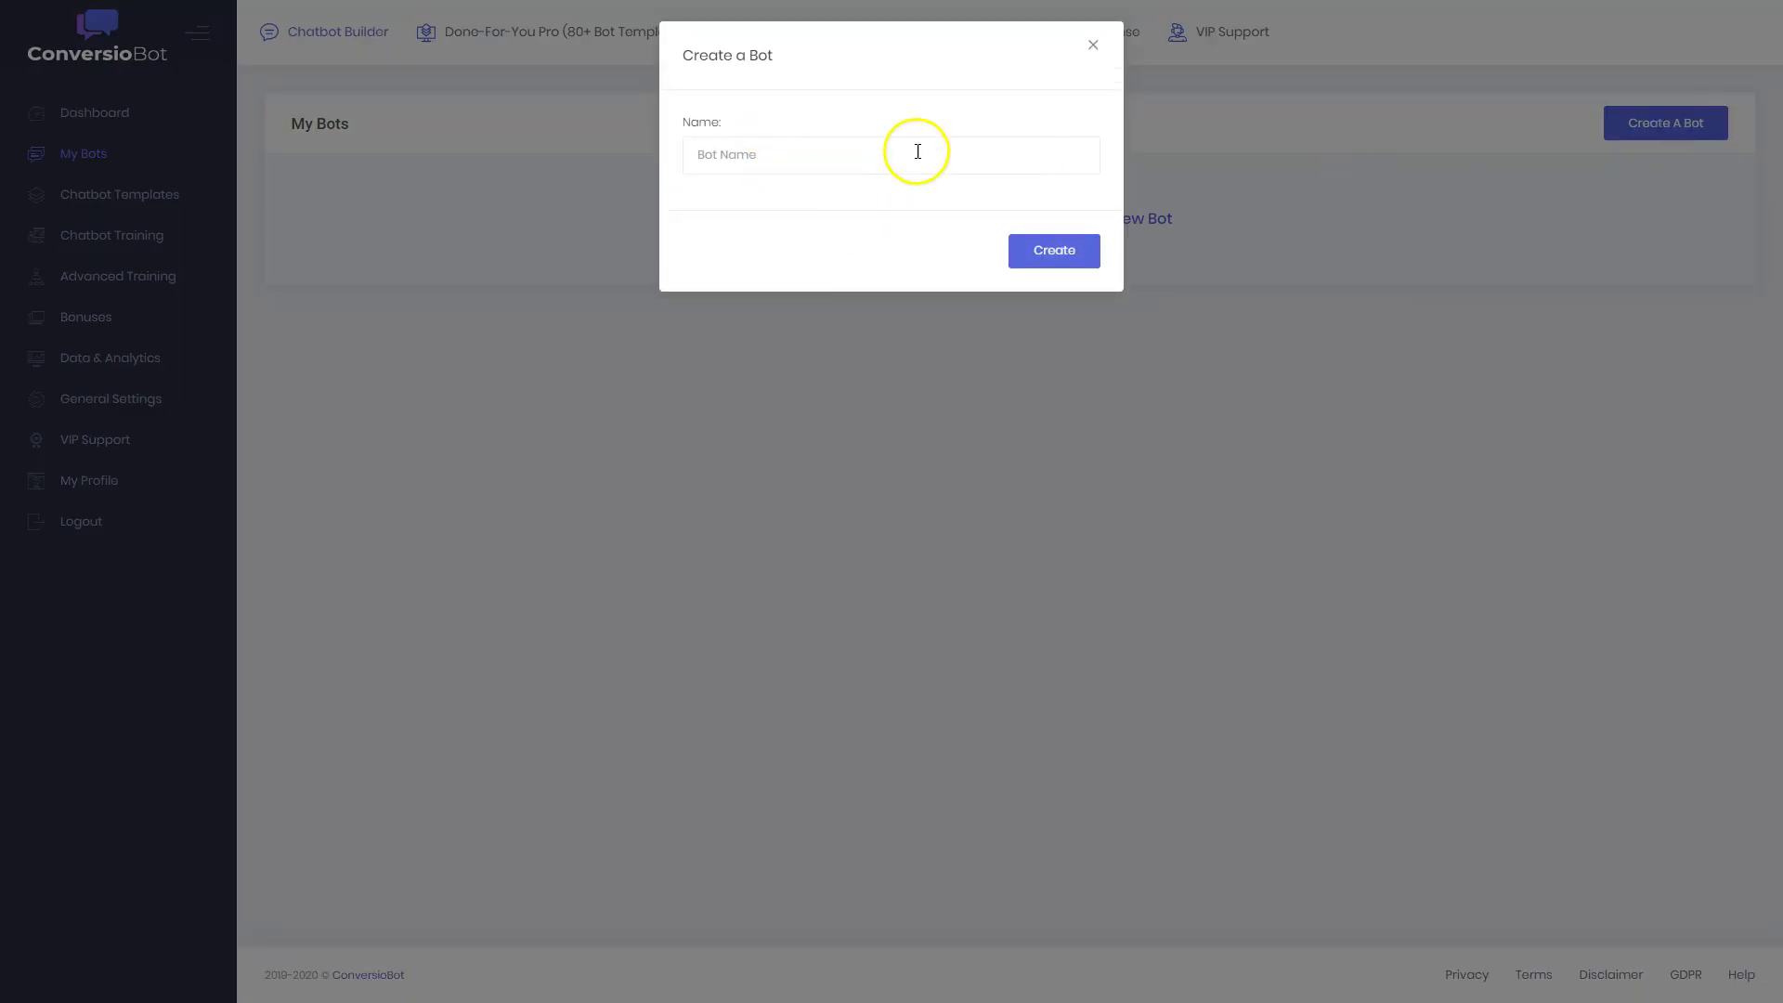
{"action": "left_click", "coordinate": [811, 156]}
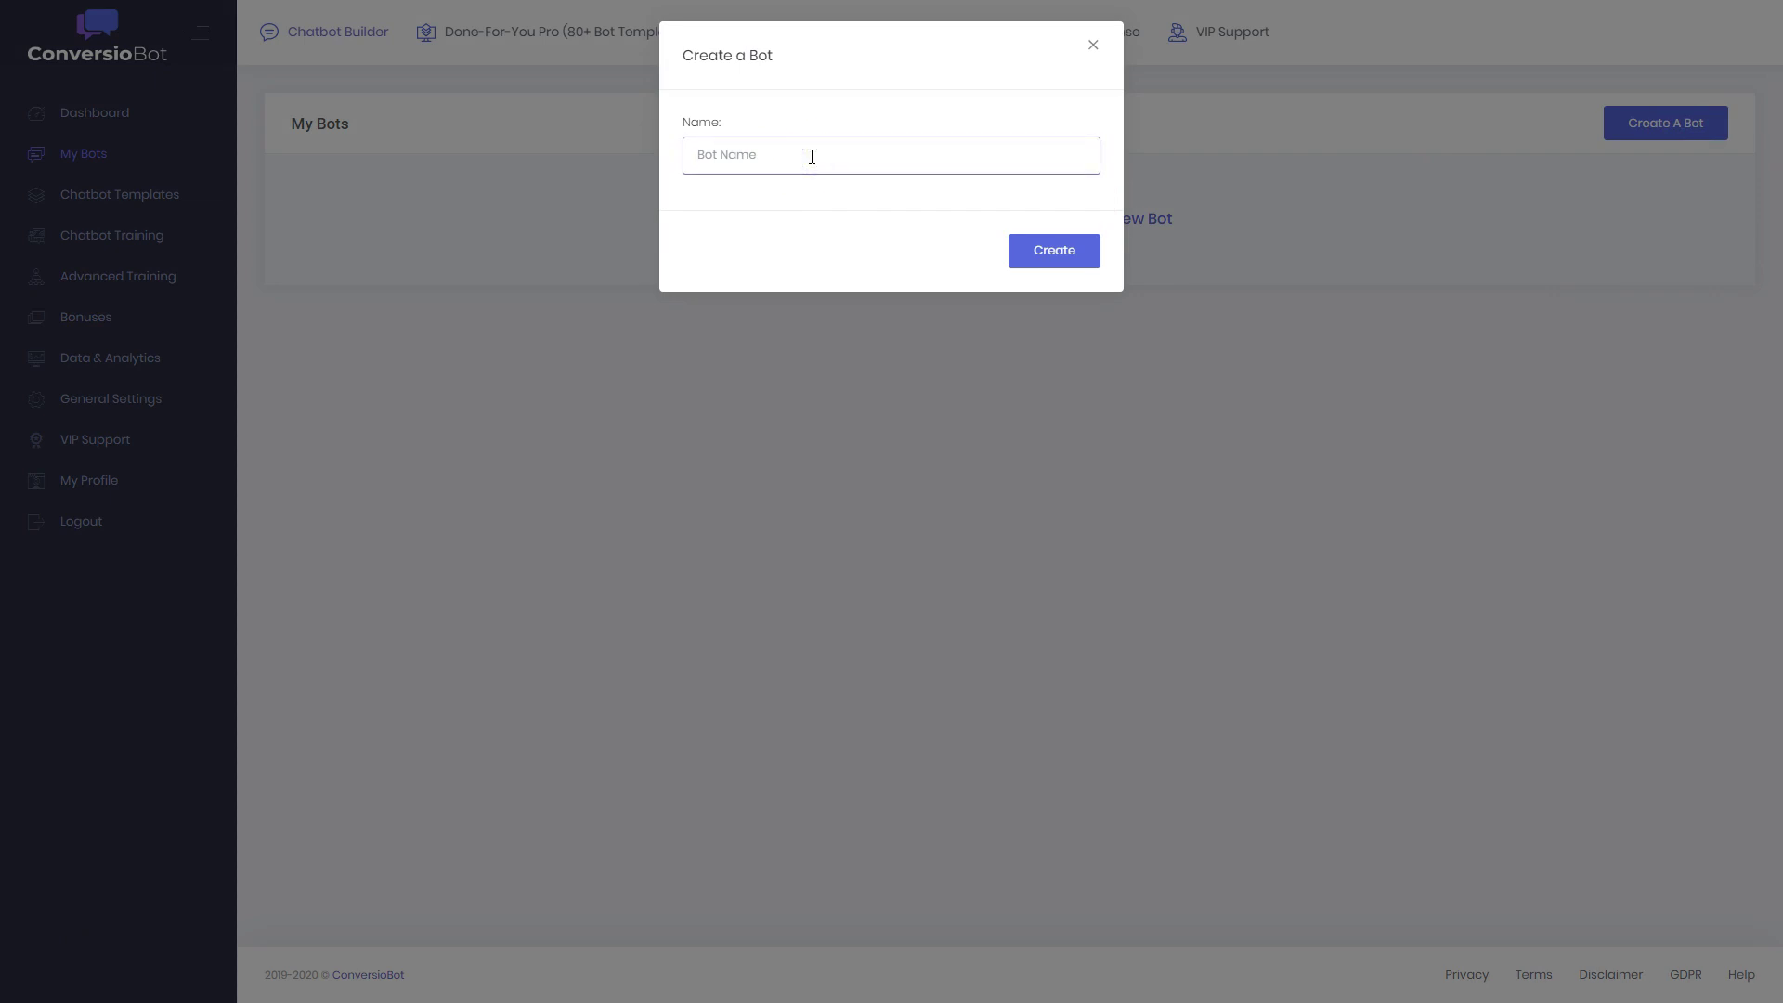
{"action": "left_click", "coordinate": [836, 173]}
{"action": "type", "text": "Collect Leads"}
{"action": "left_click", "coordinate": [1066, 262]}
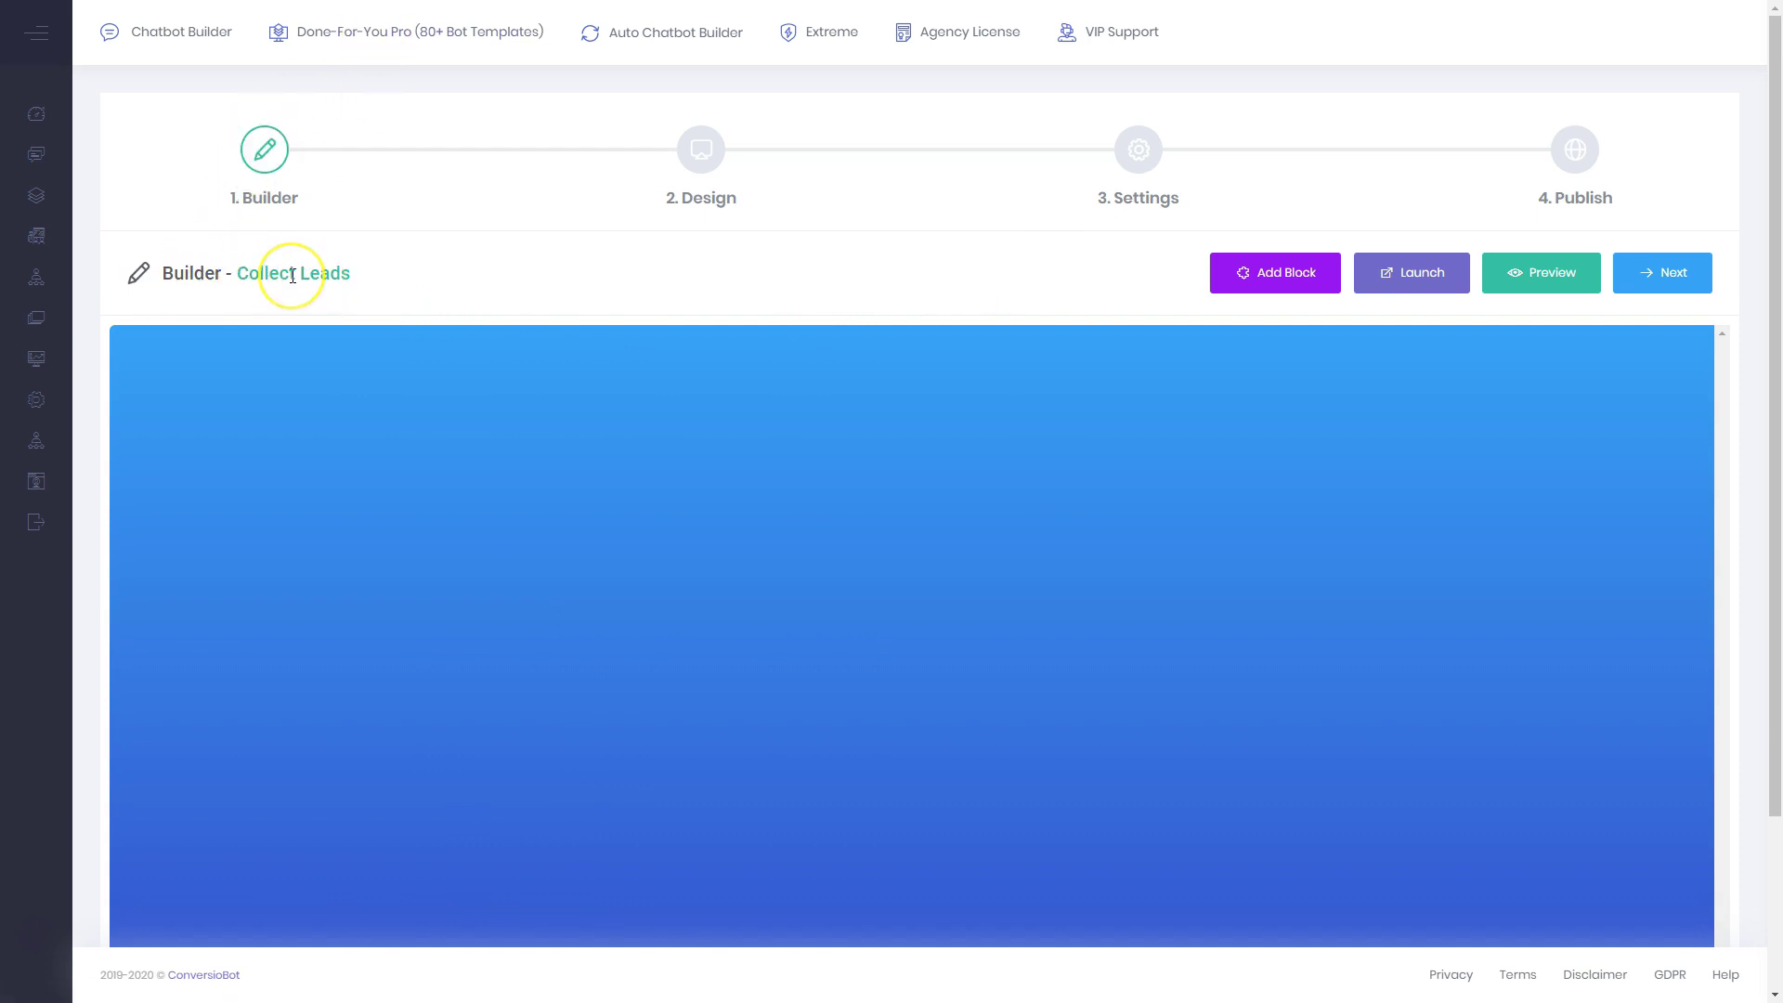
Add New Block 1, shift it slightly down-right on the canvas, and open its editor
{"action": "left_click", "coordinate": [1227, 281]}
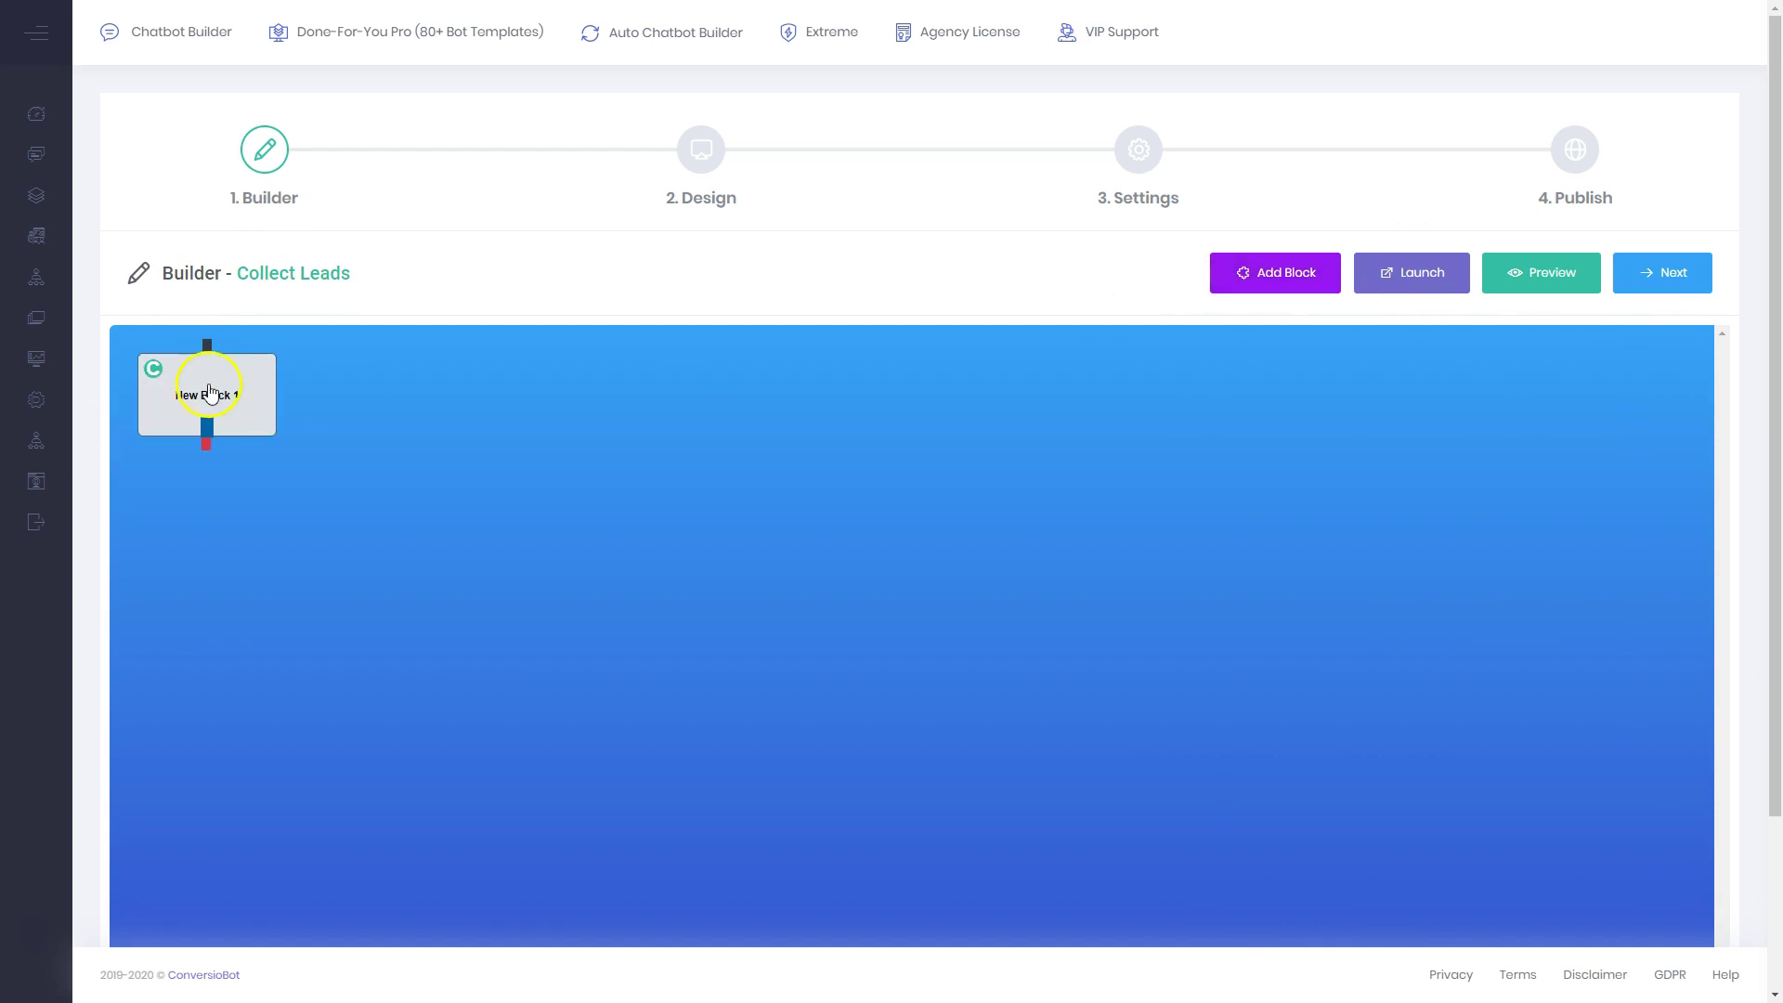
{"action": "left_click_drag", "start_coordinate": [204, 383], "coordinate": [232, 436]}
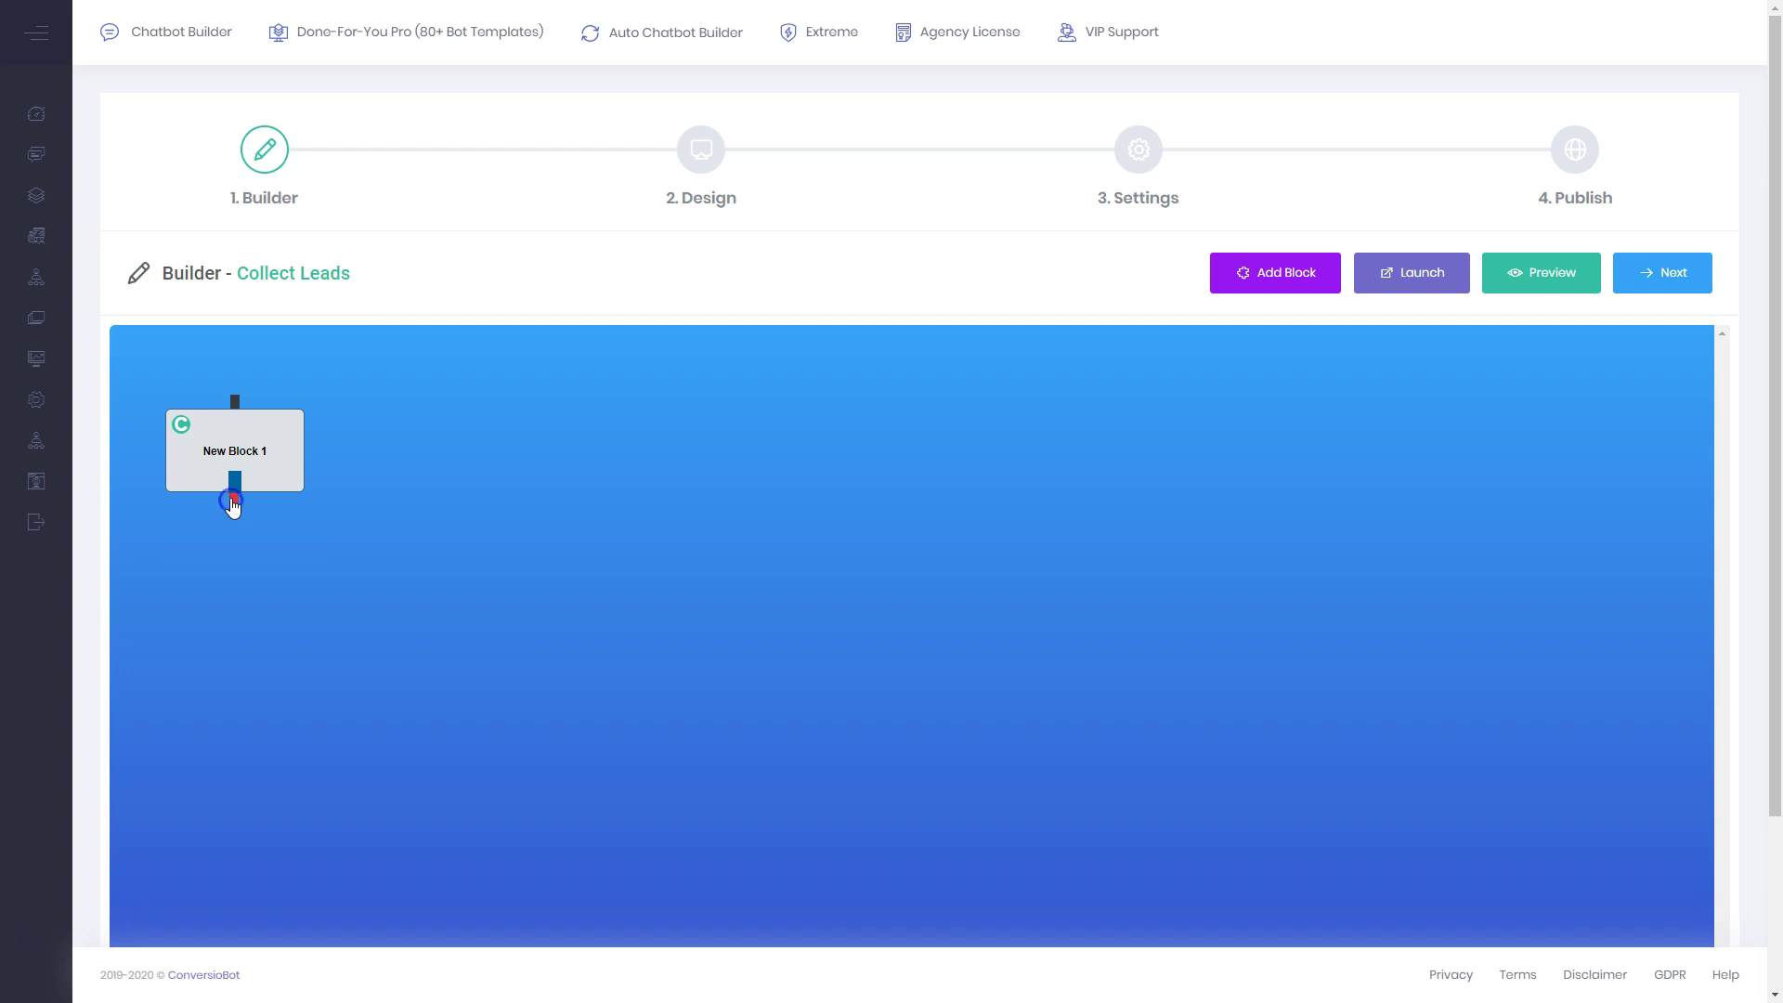
{"action": "double_click", "coordinate": [234, 465]}
{"action": "left_click", "coordinate": [740, 218]}
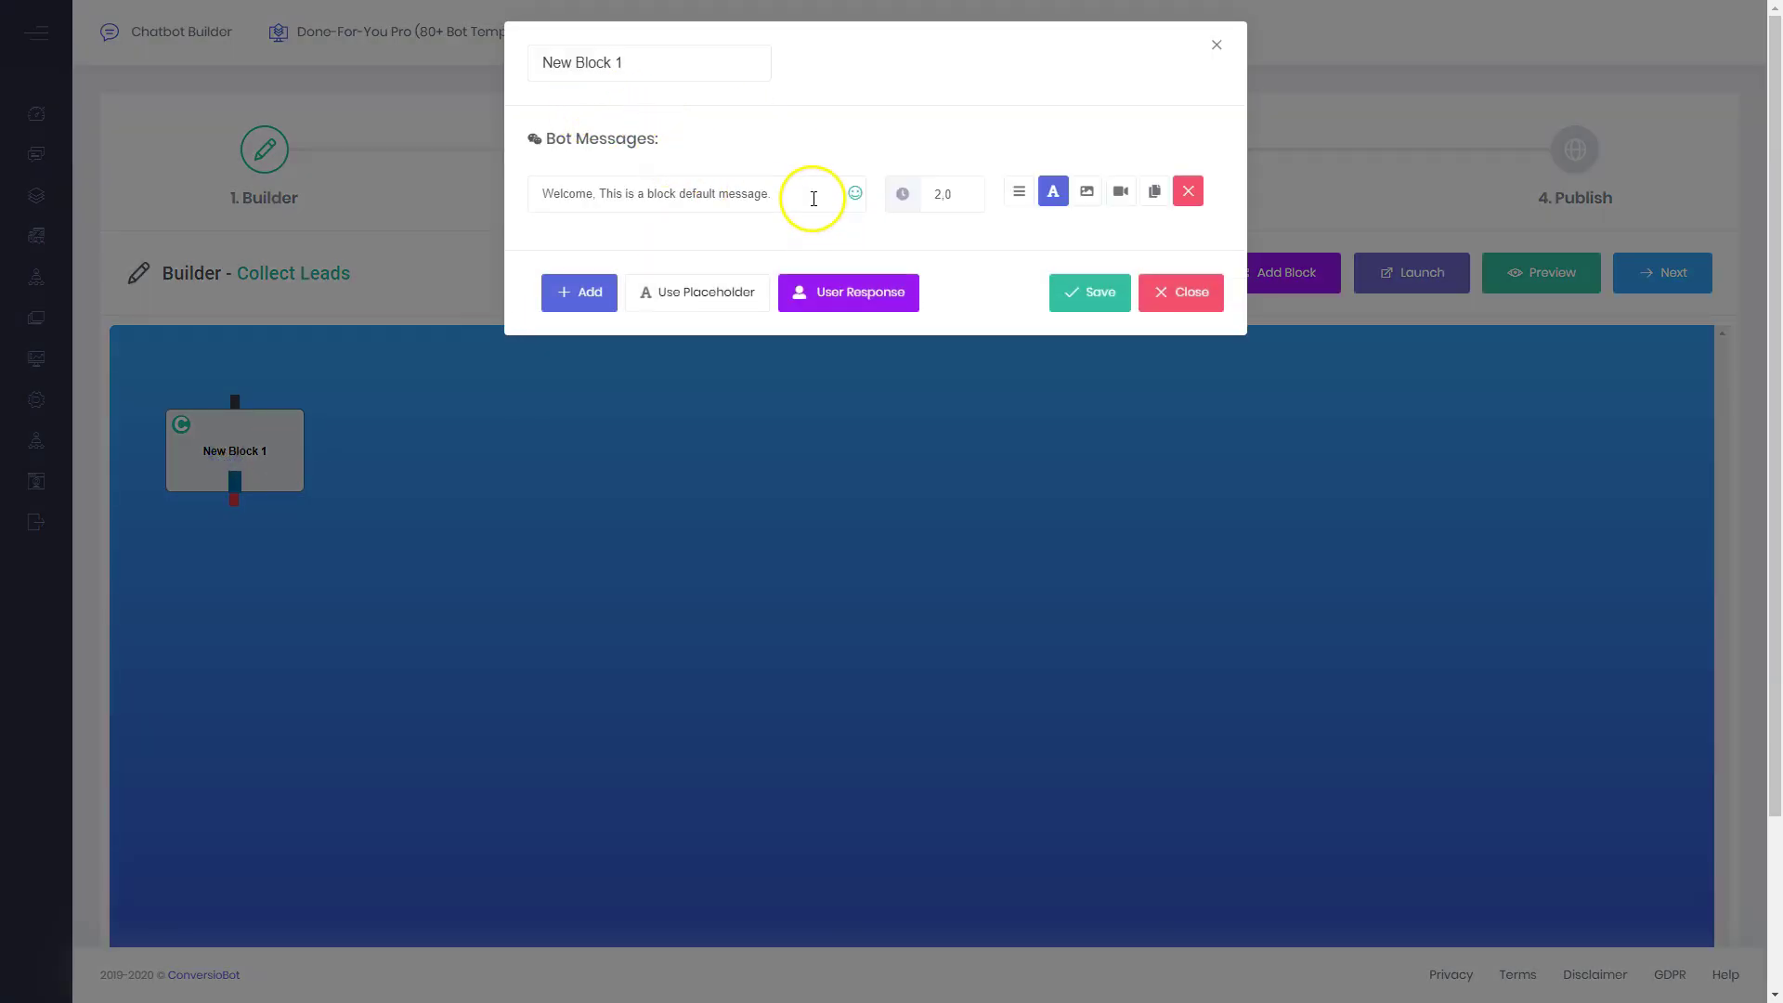
Keep New Block 1's default welcome message and close its editor back to the canvas
{"action": "left_click_drag", "start_coordinate": [811, 193], "coordinate": [506, 186]}
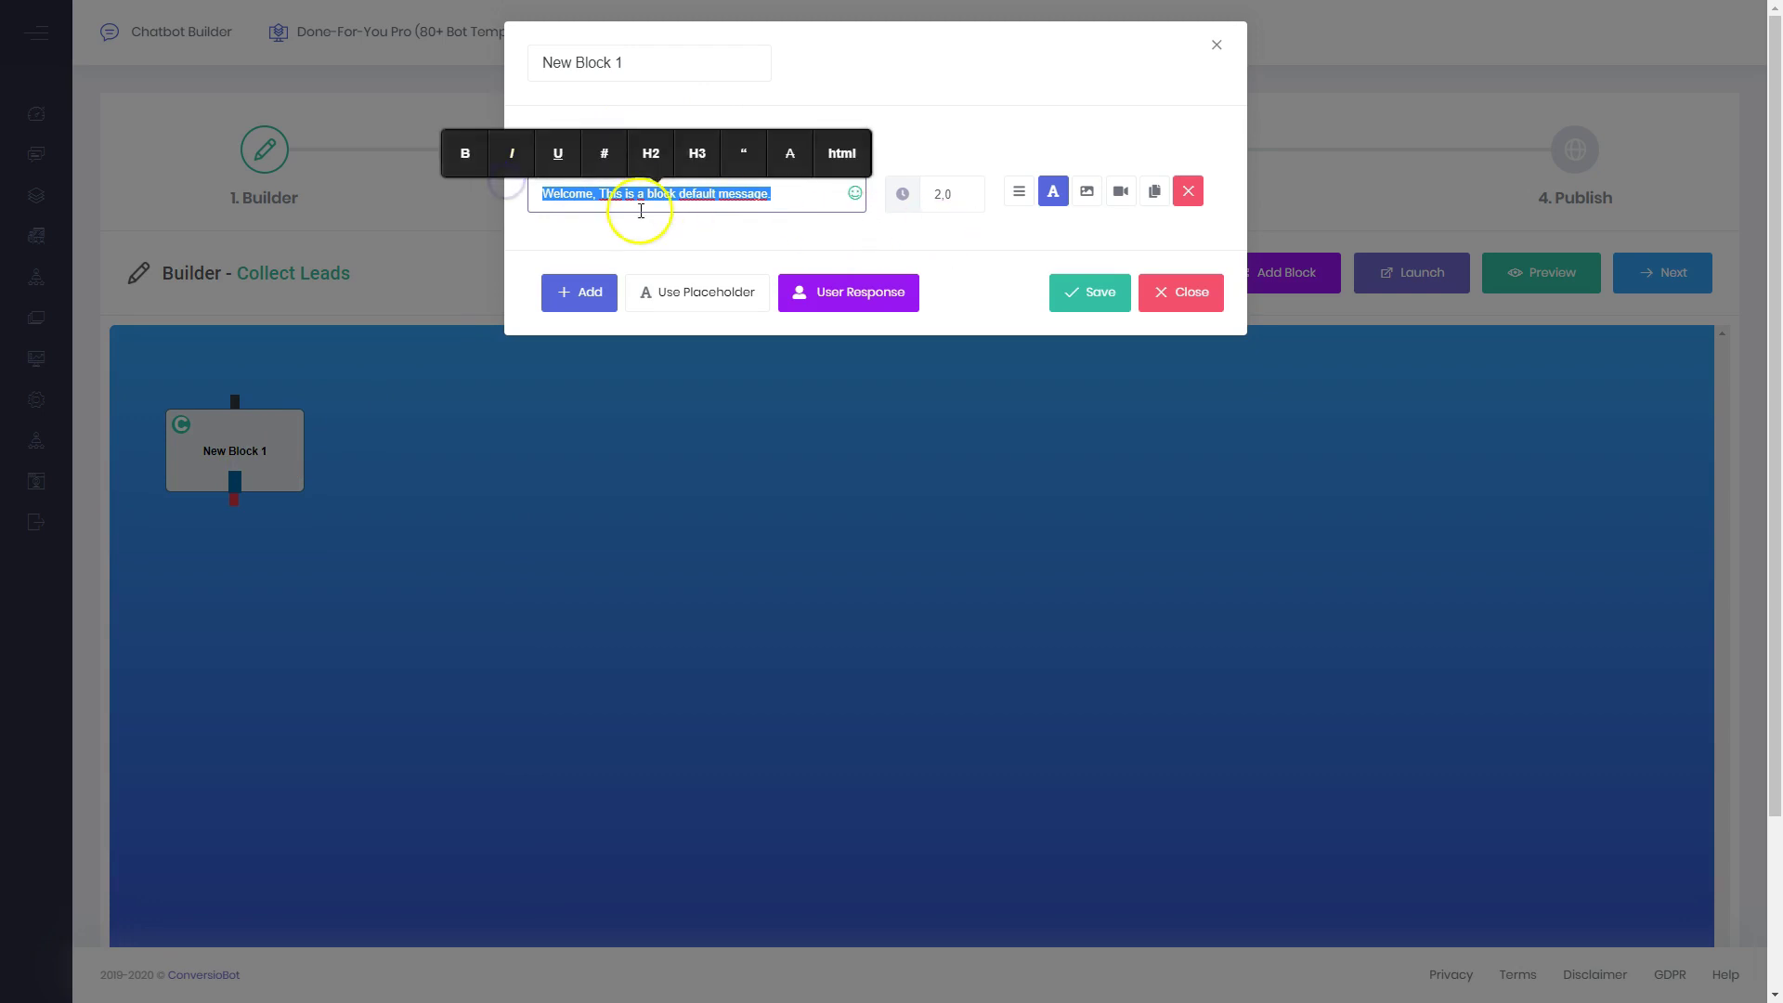
{"action": "left_click", "coordinate": [906, 267]}
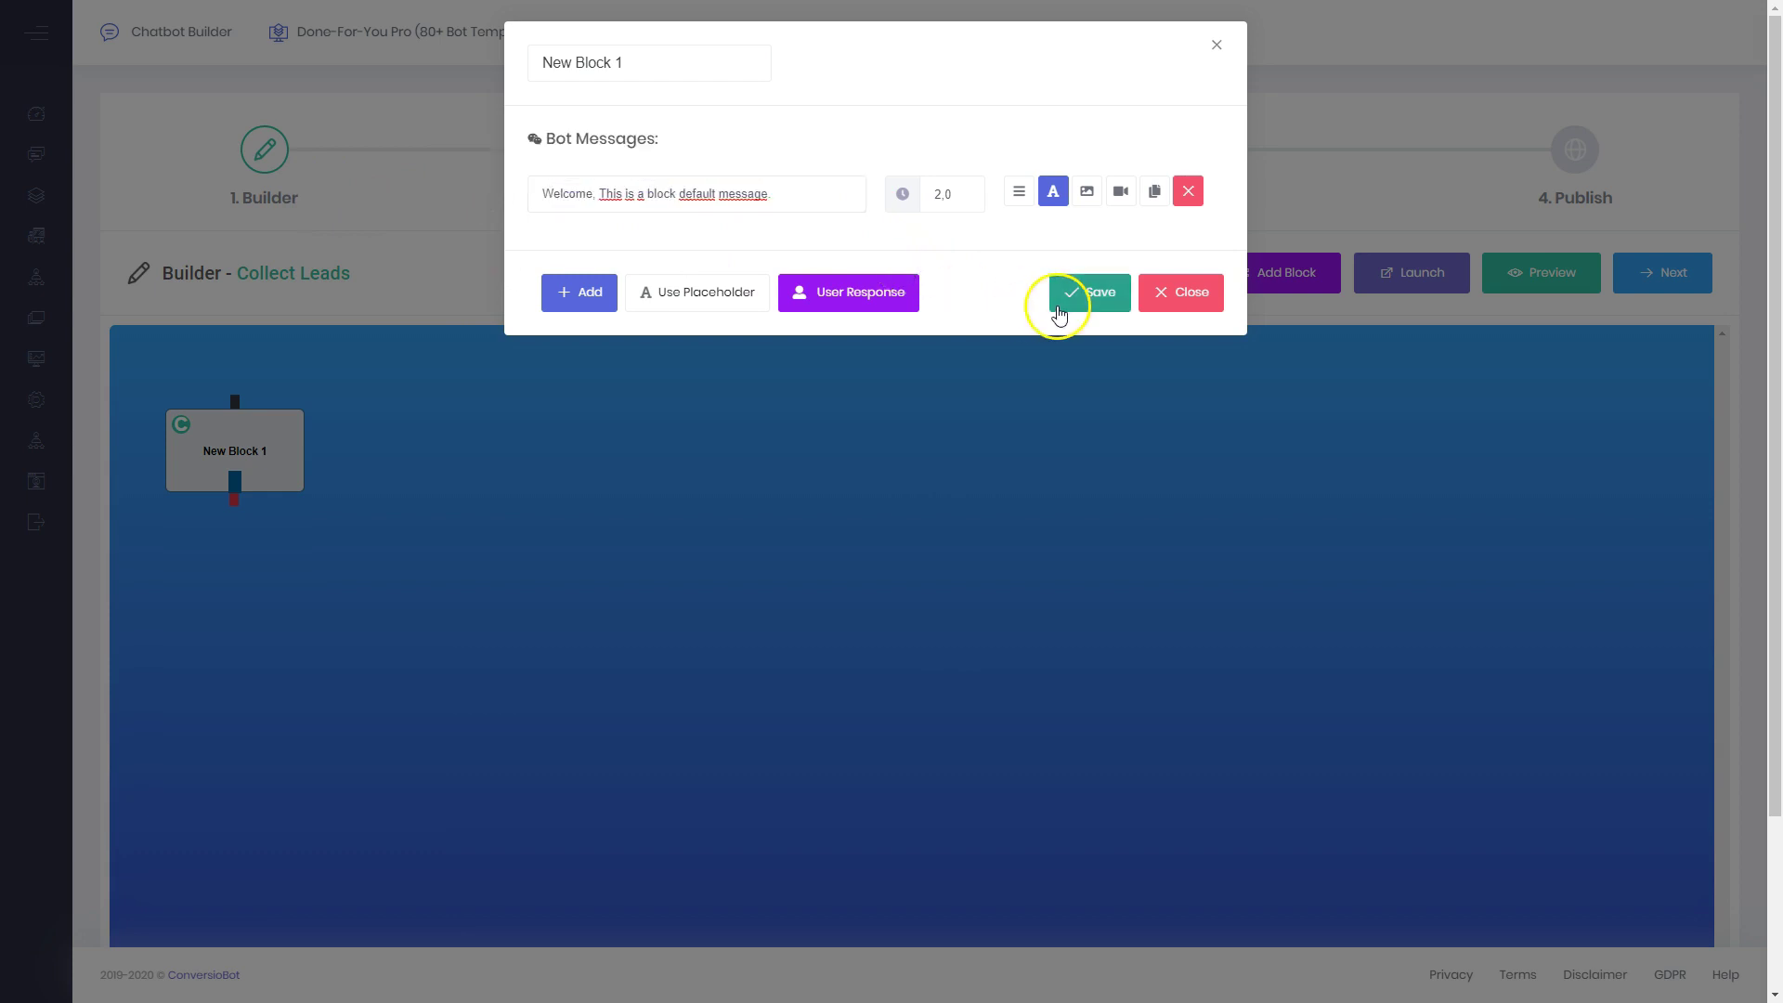
{"action": "left_click", "coordinate": [613, 307]}
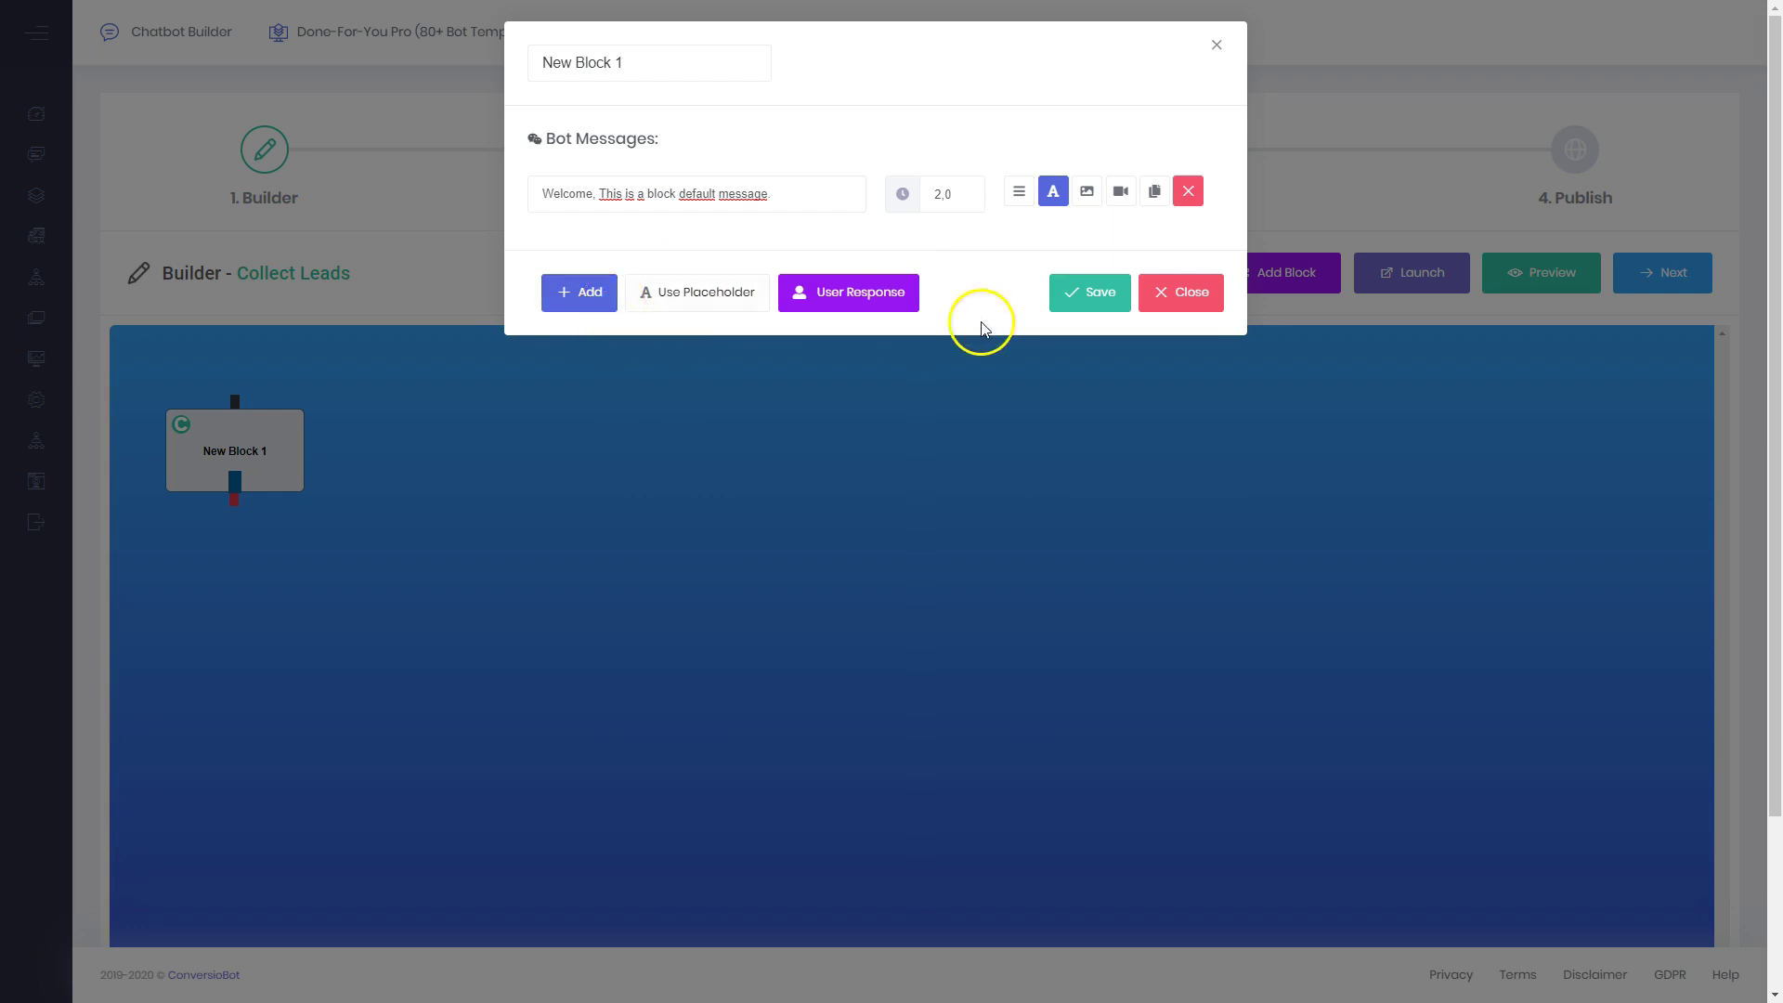
{"action": "left_click", "coordinate": [1232, 43]}
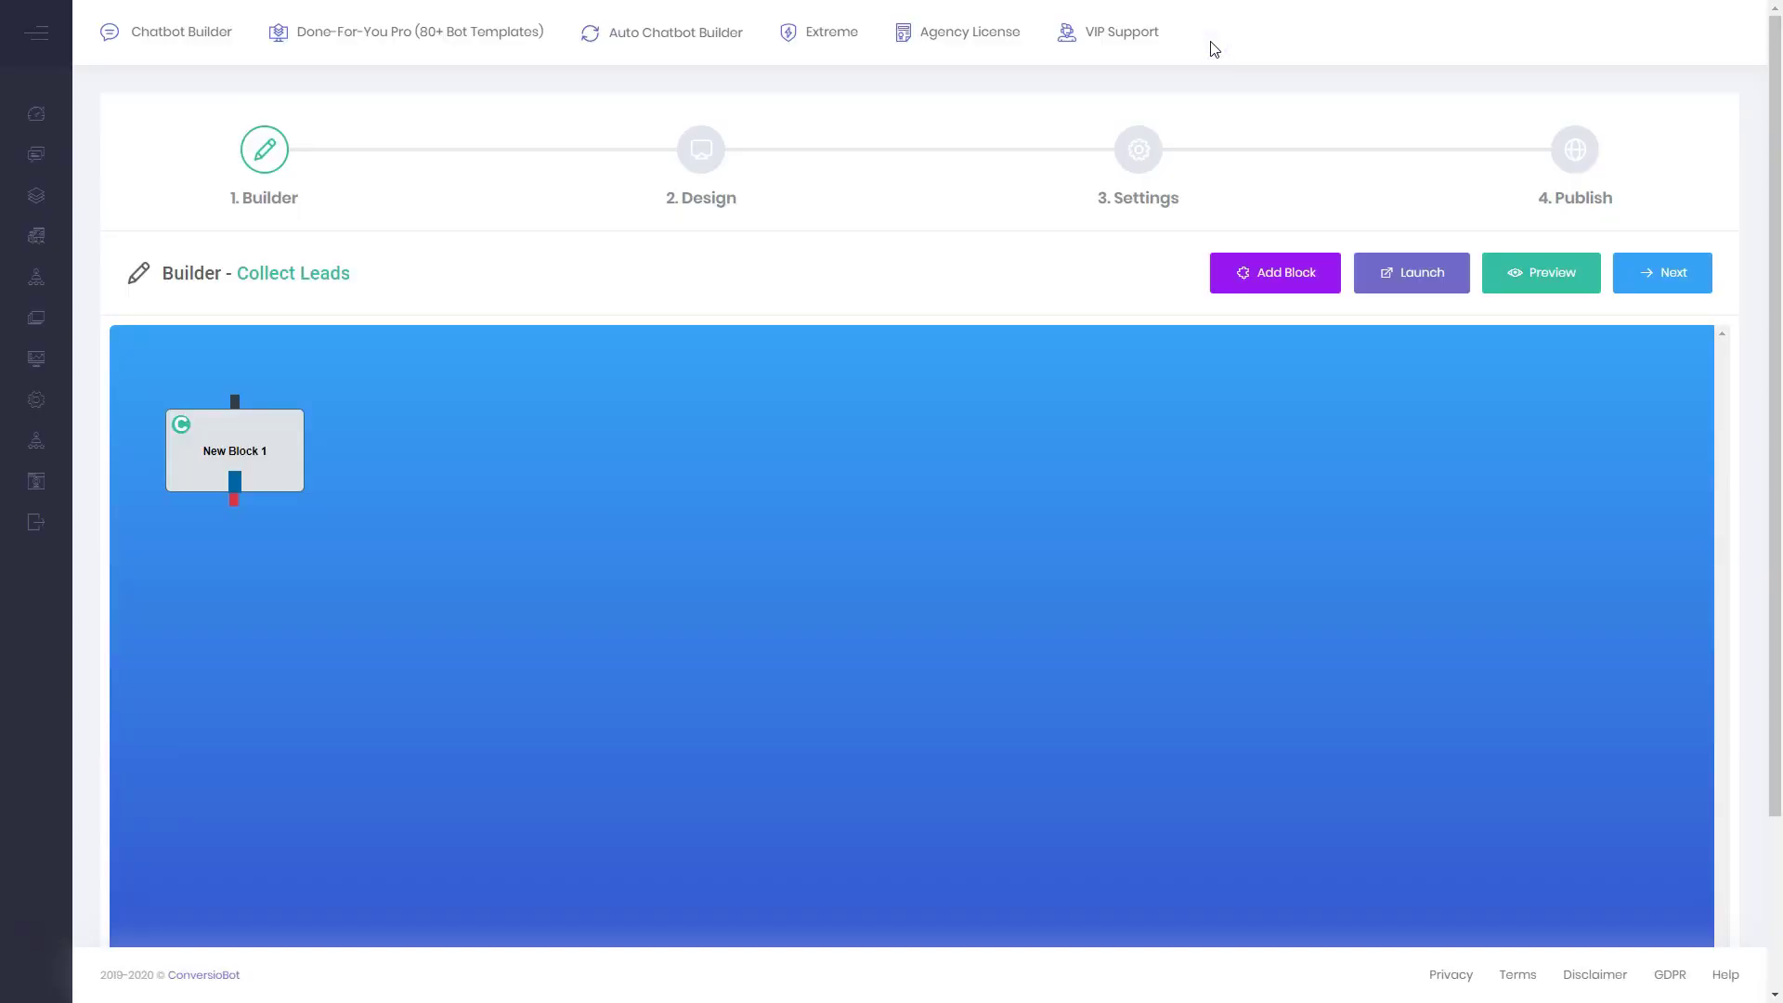
{"action": "left_click", "coordinate": [1272, 75]}
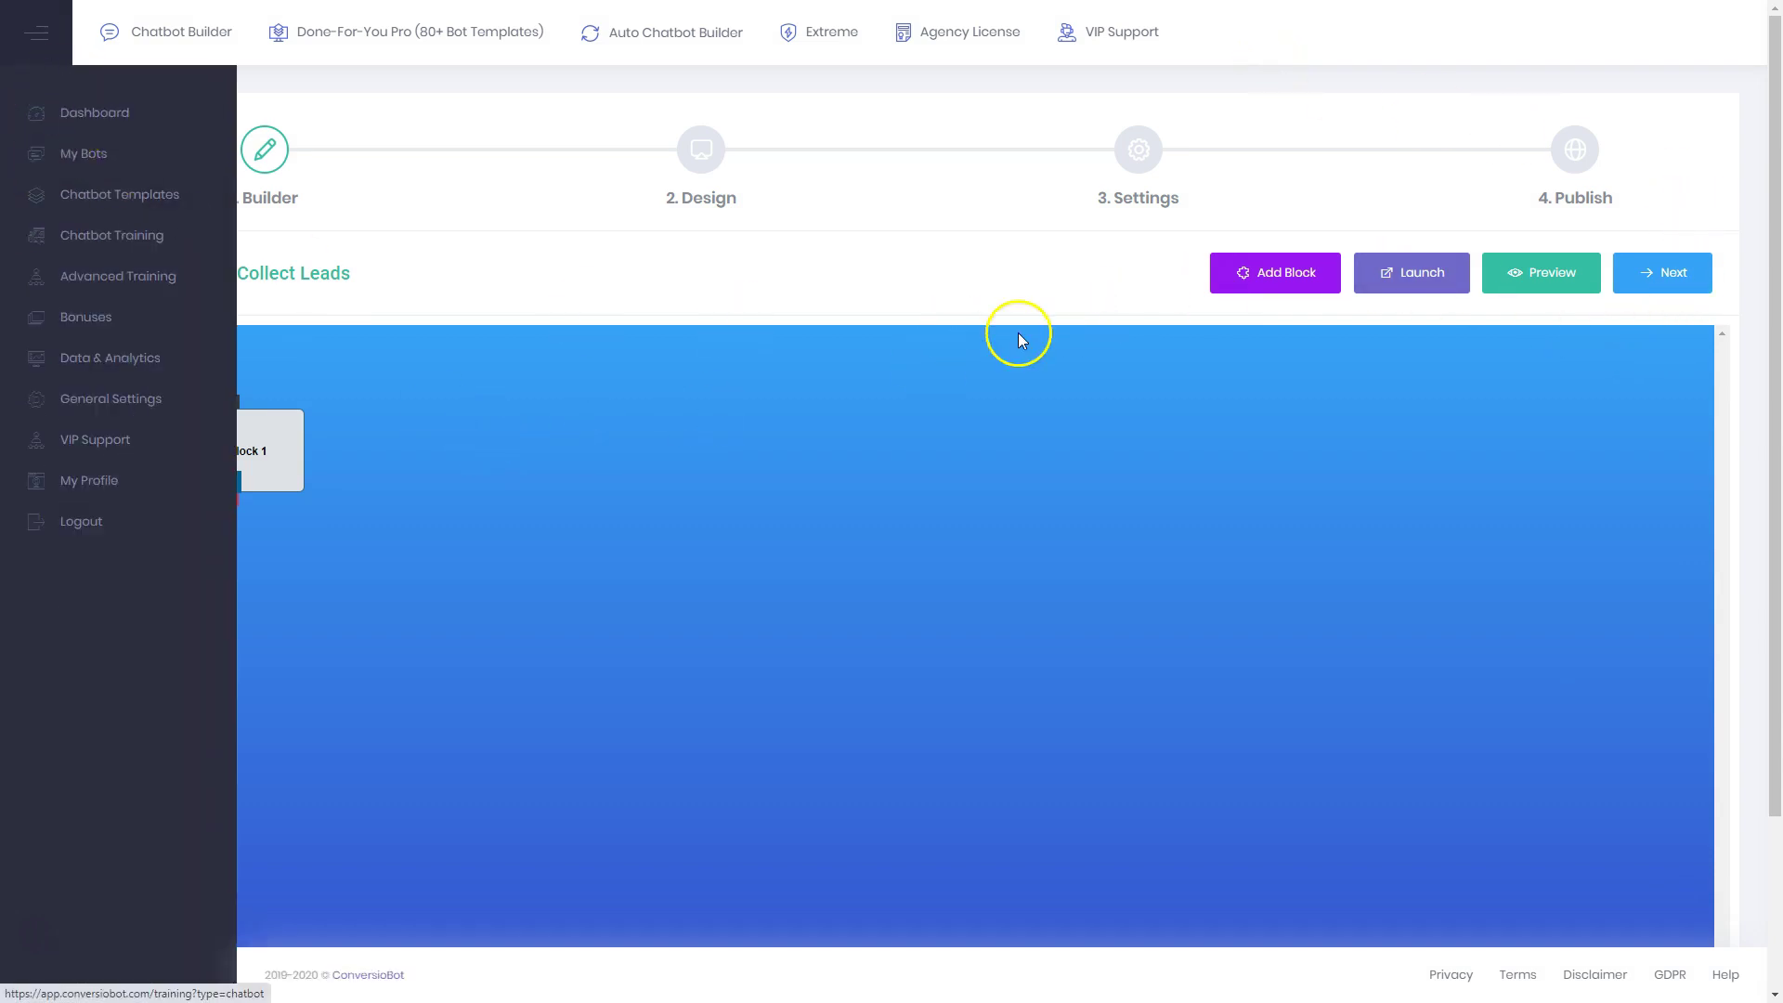
On the Design step, set the chat background to solid pink FC7CFF
{"action": "left_click", "coordinate": [698, 147]}
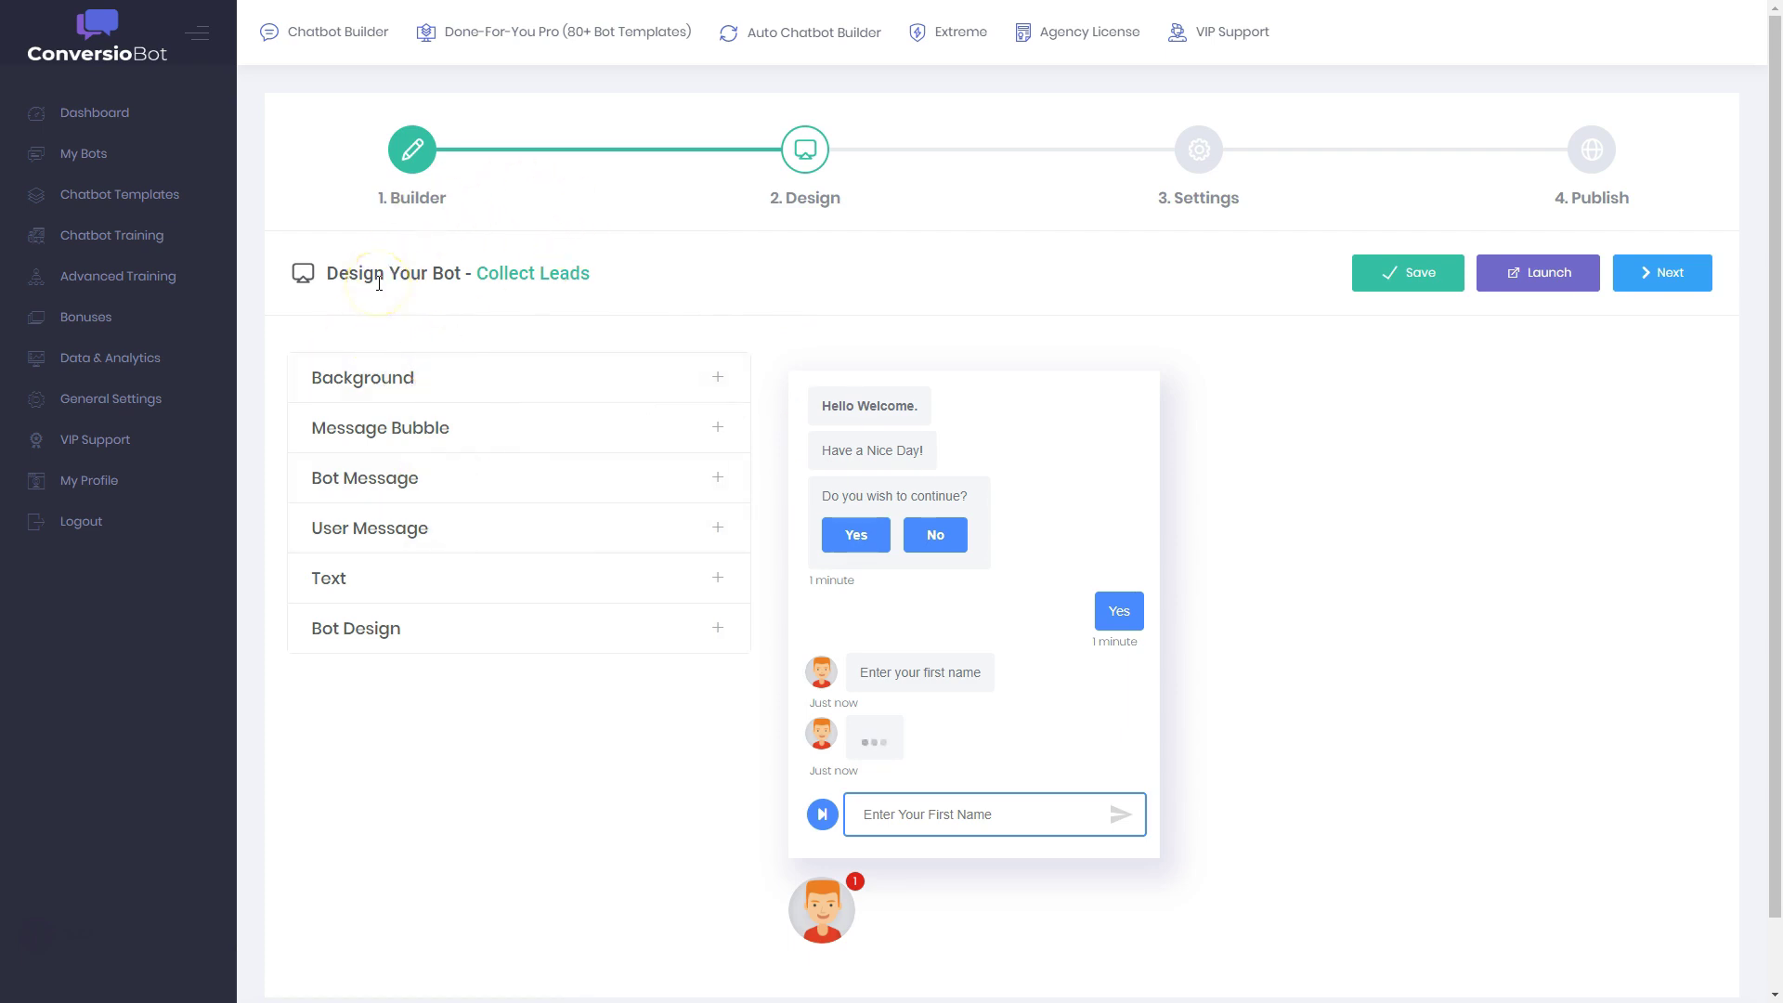
{"action": "left_click", "coordinate": [417, 385]}
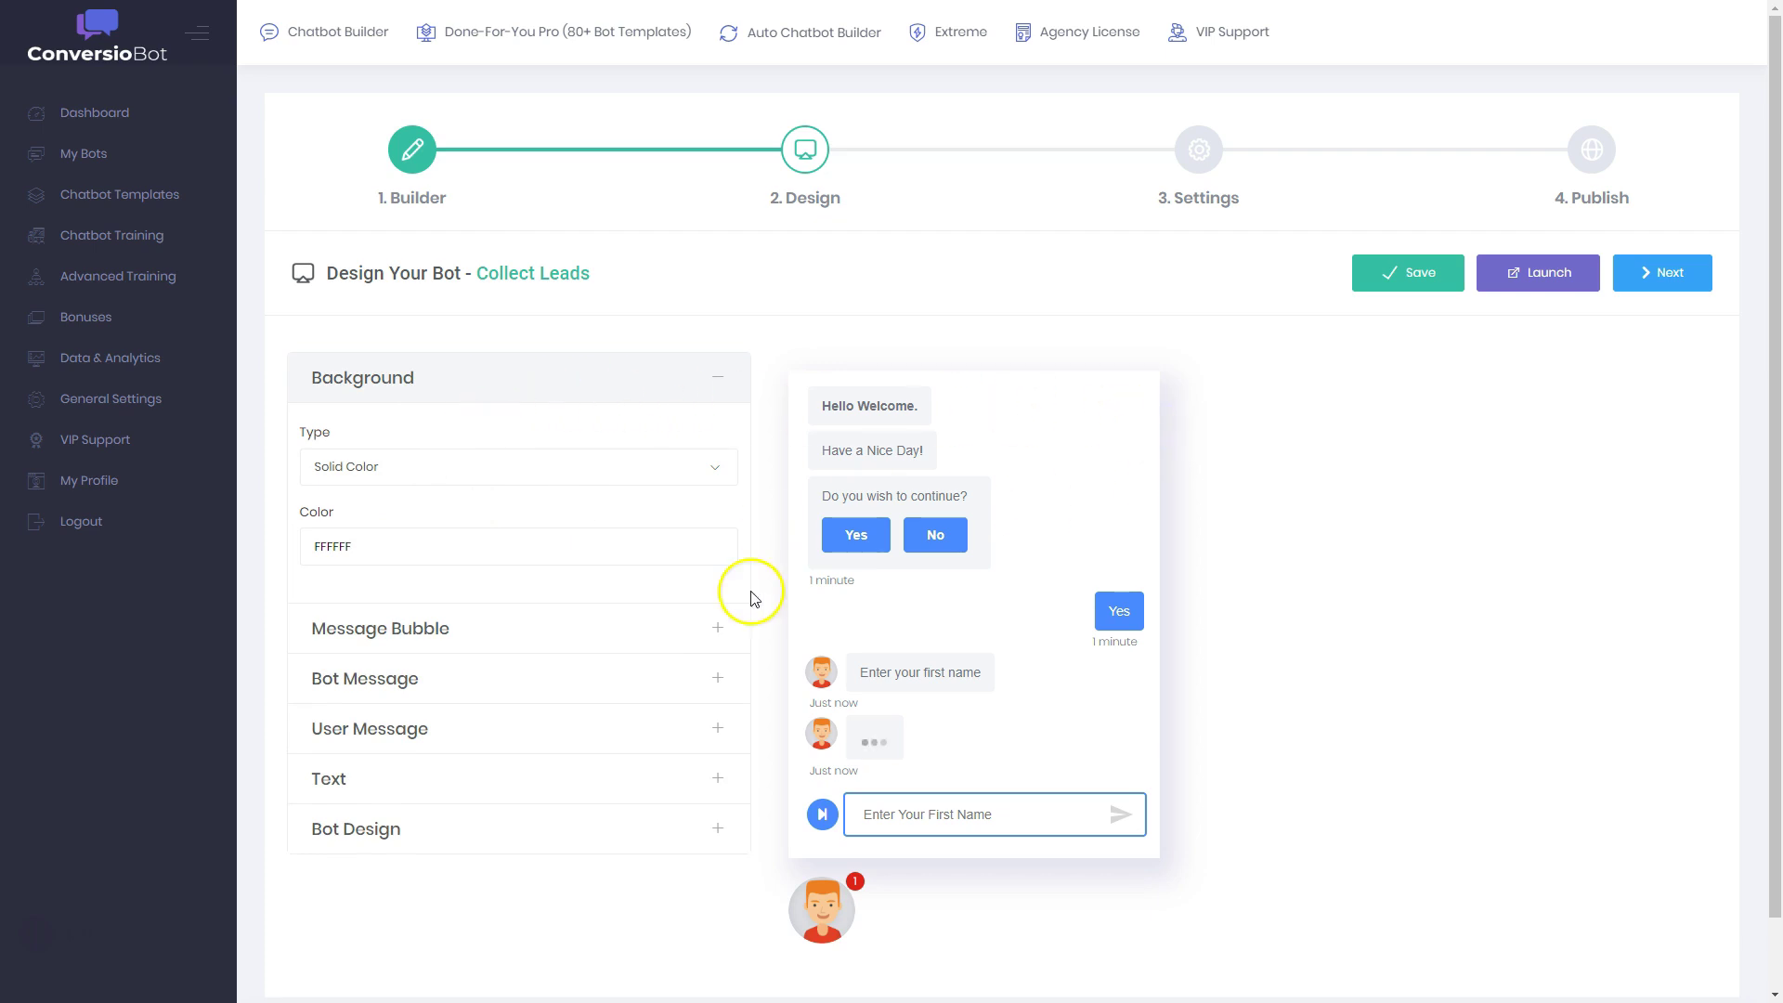
{"action": "left_click", "coordinate": [409, 546]}
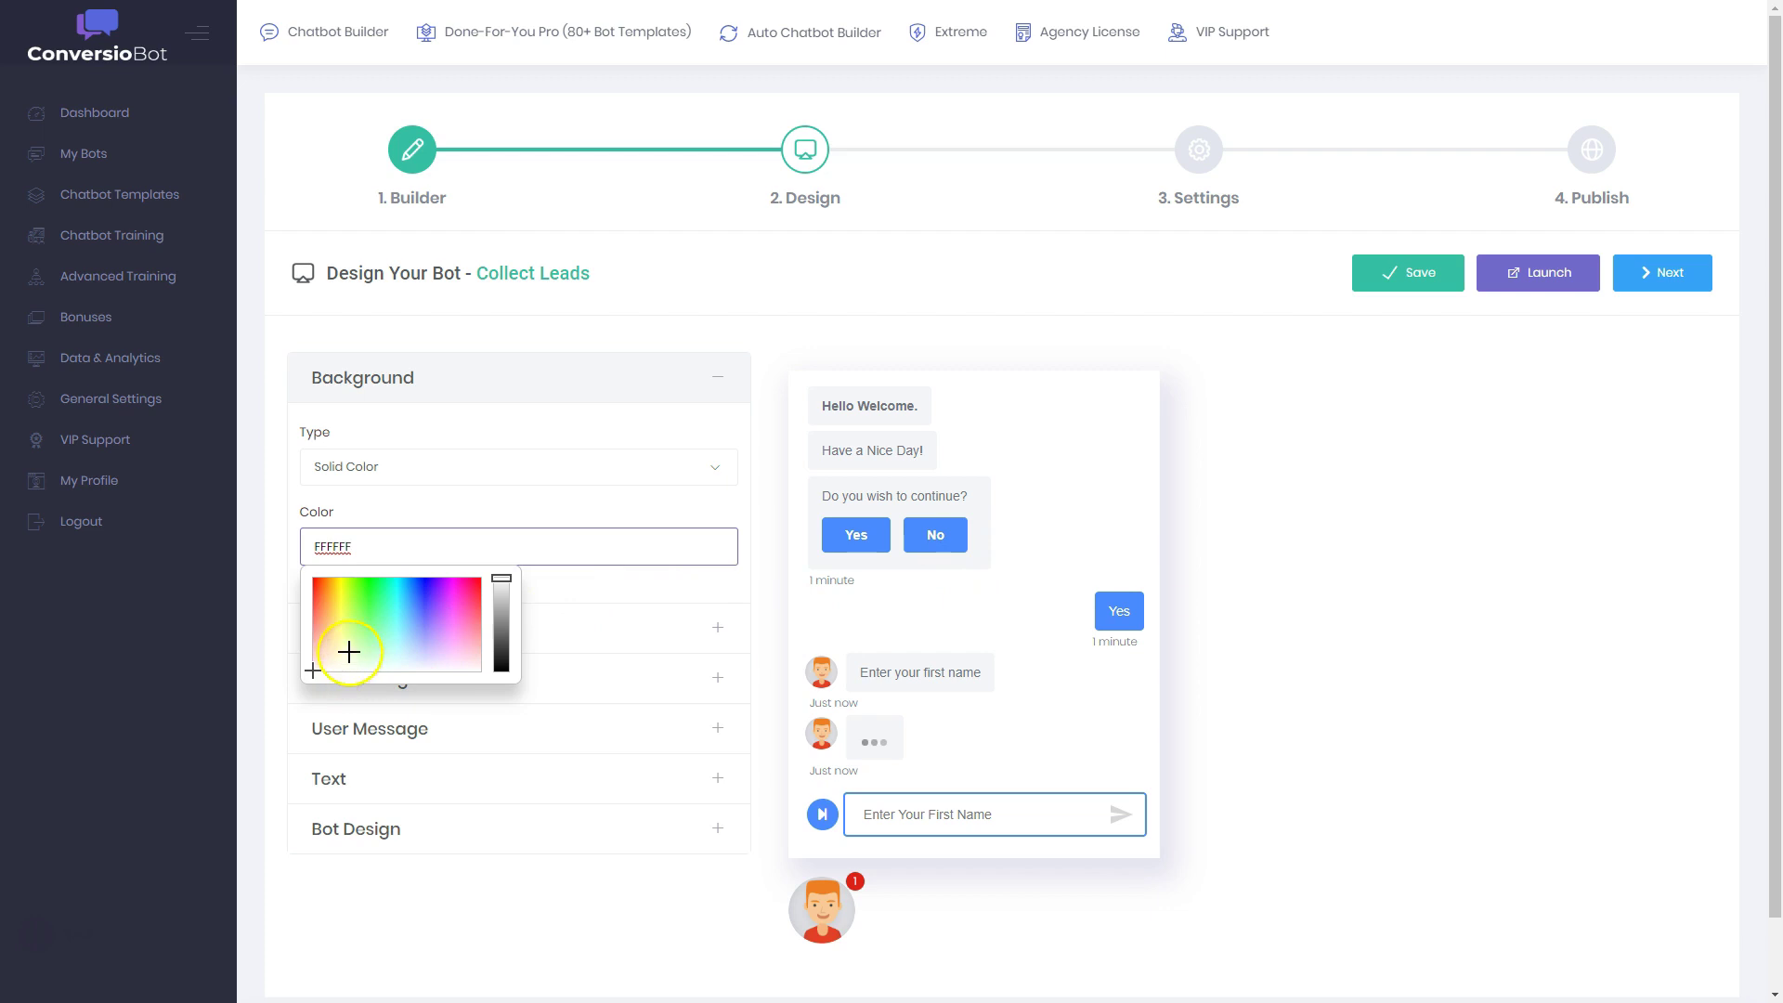
{"action": "left_click_drag", "start_coordinate": [350, 645], "coordinate": [452, 624]}
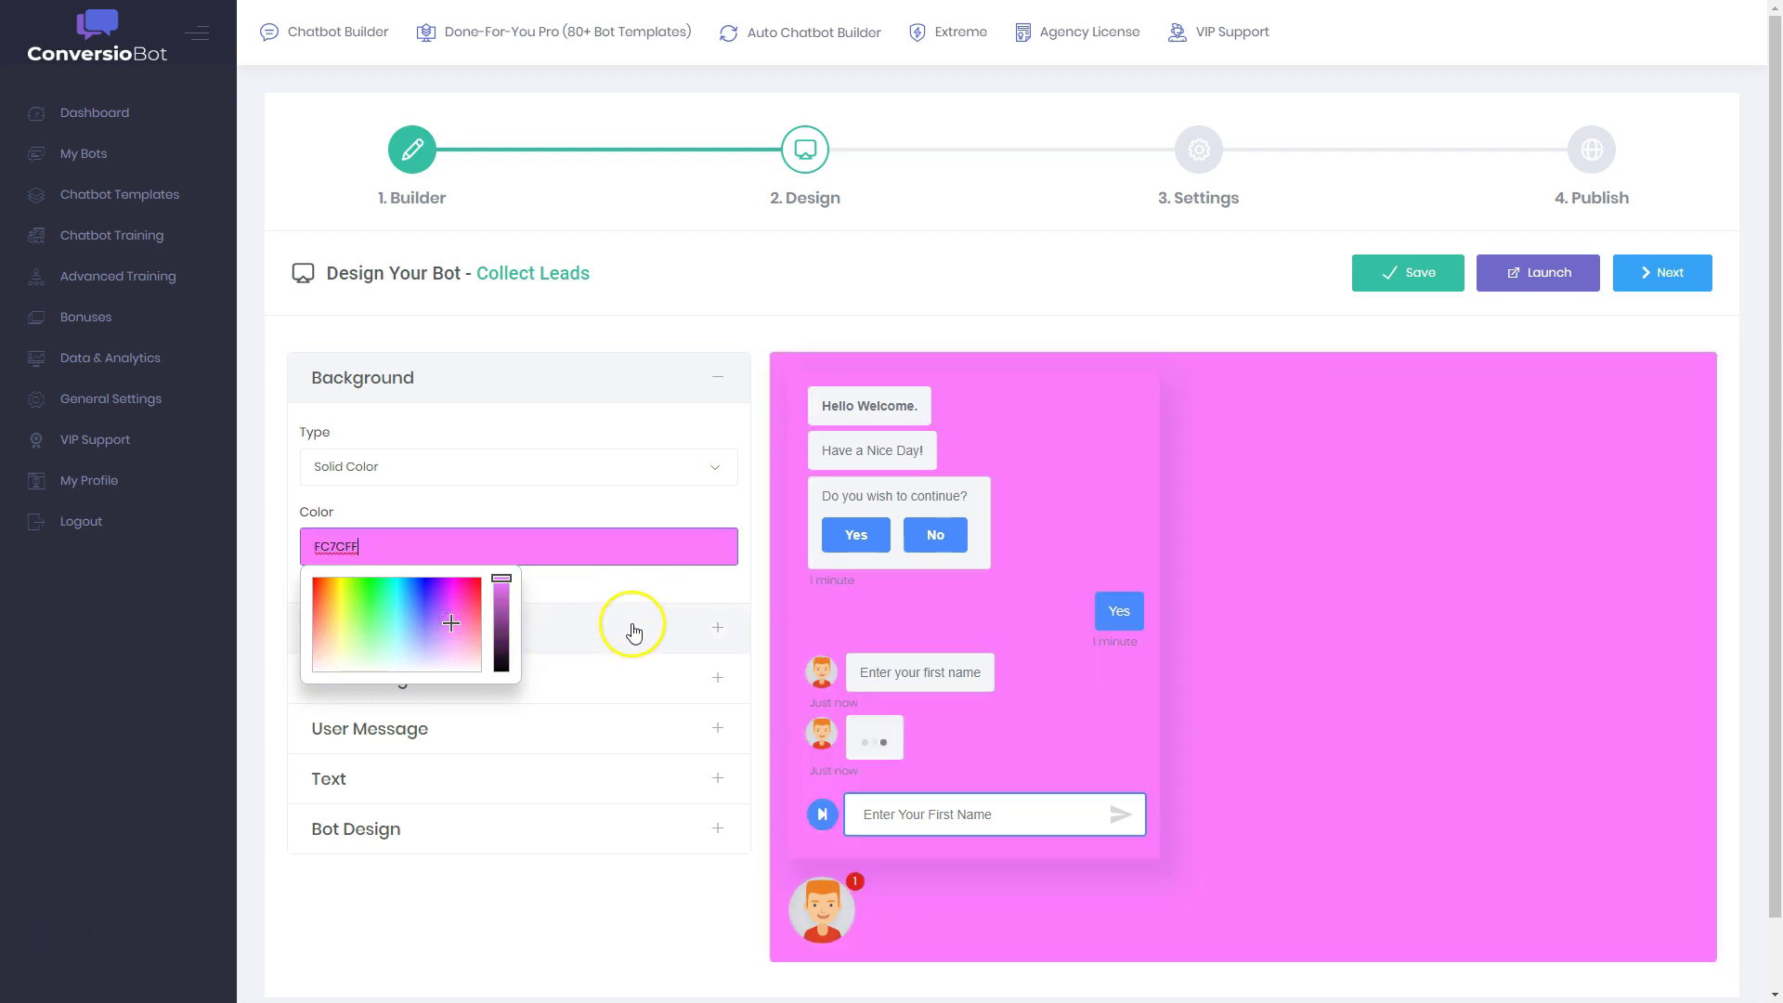
{"action": "left_click", "coordinate": [611, 478]}
{"action": "left_click", "coordinate": [678, 409]}
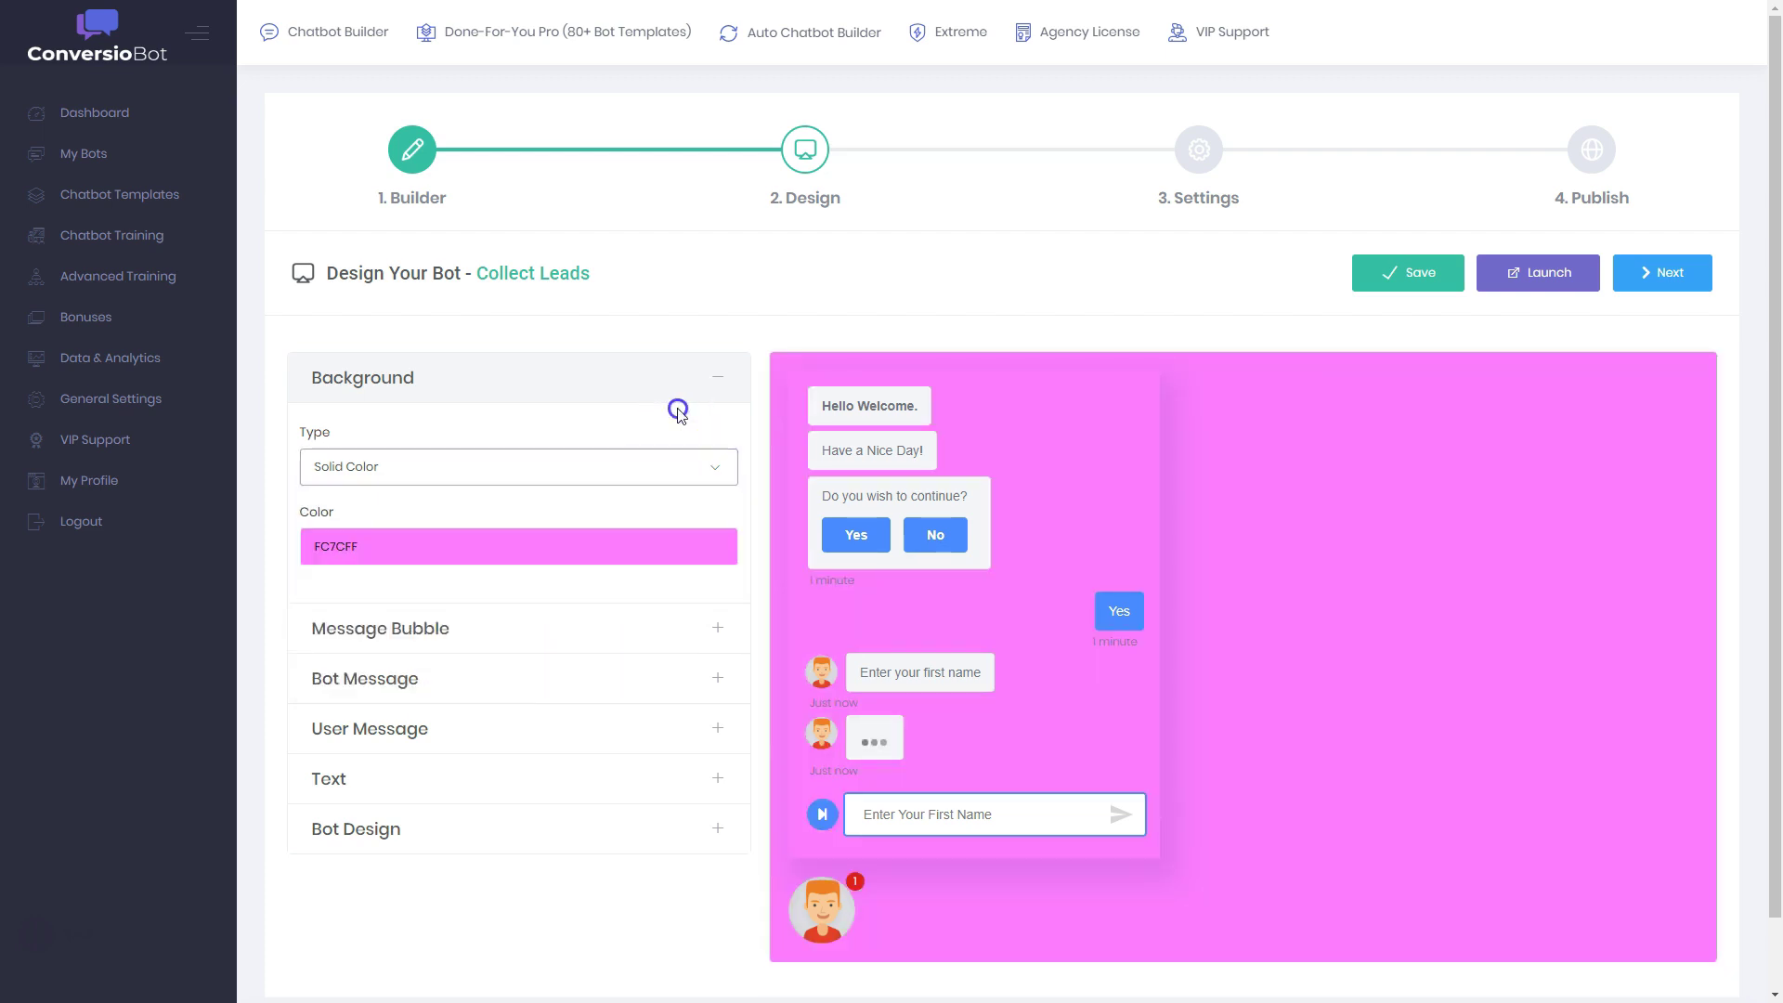
Set the message bubble shape to Shape 1
{"action": "left_click", "coordinate": [506, 633]}
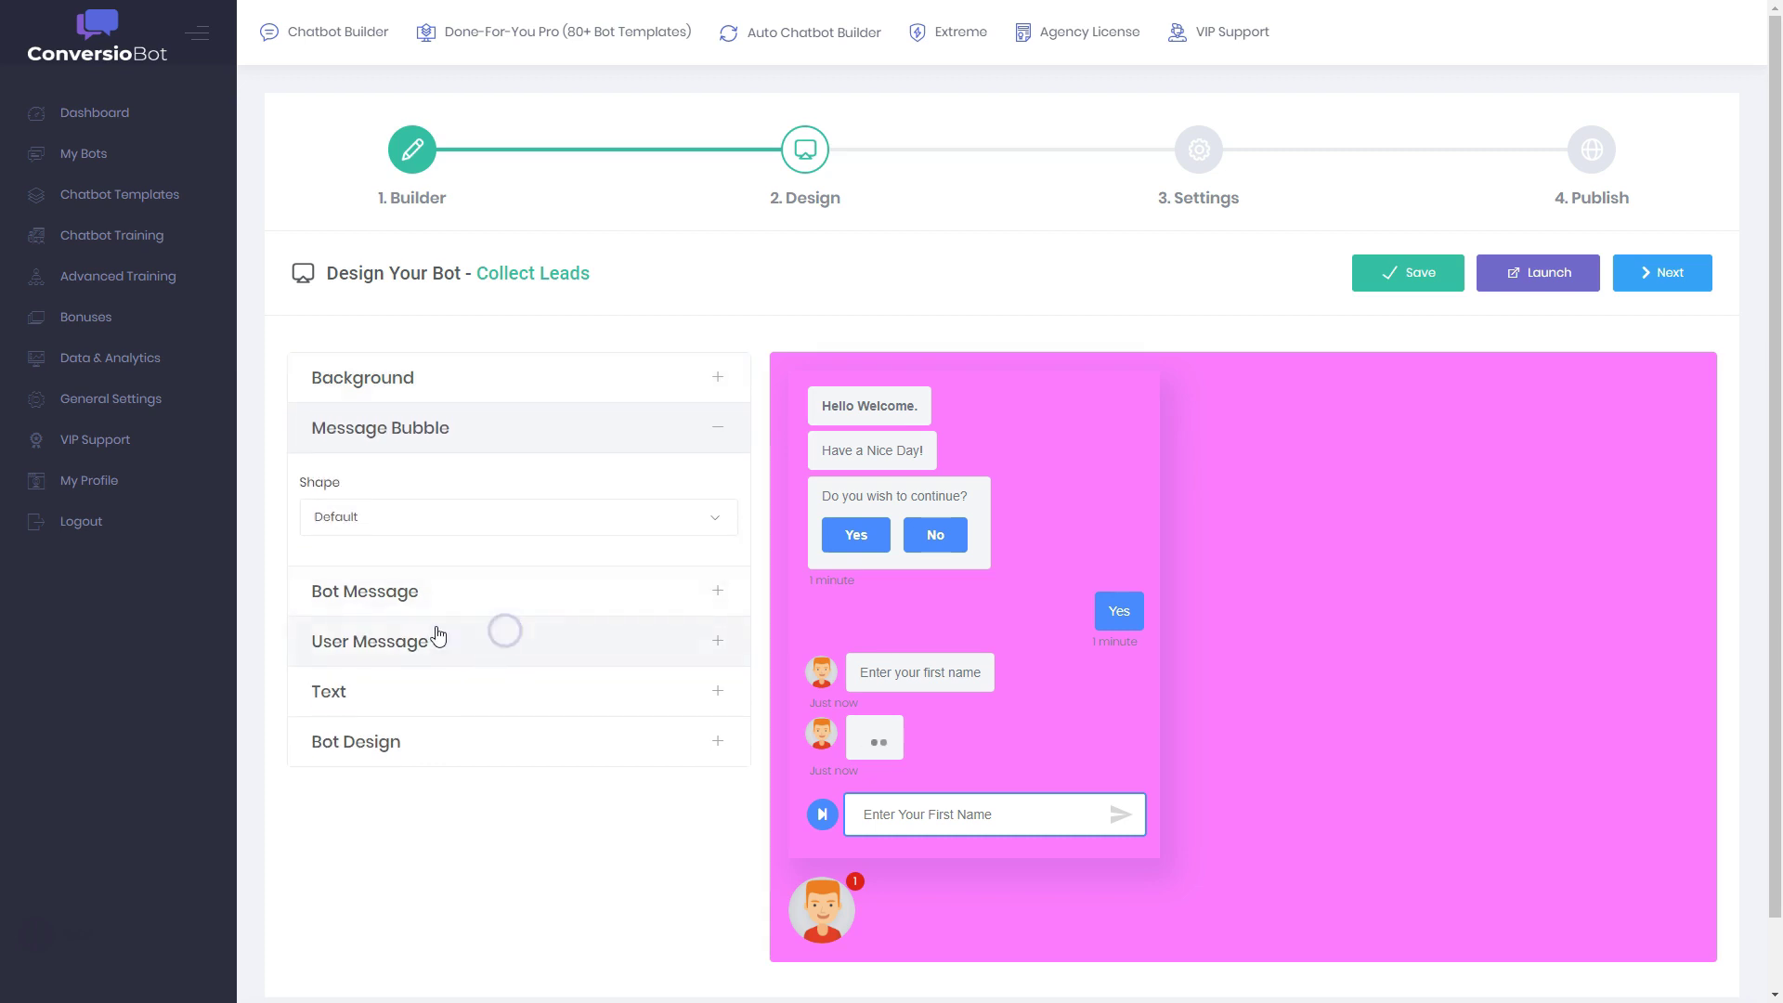
{"action": "left_click", "coordinate": [397, 518]}
{"action": "left_click", "coordinate": [438, 528]}
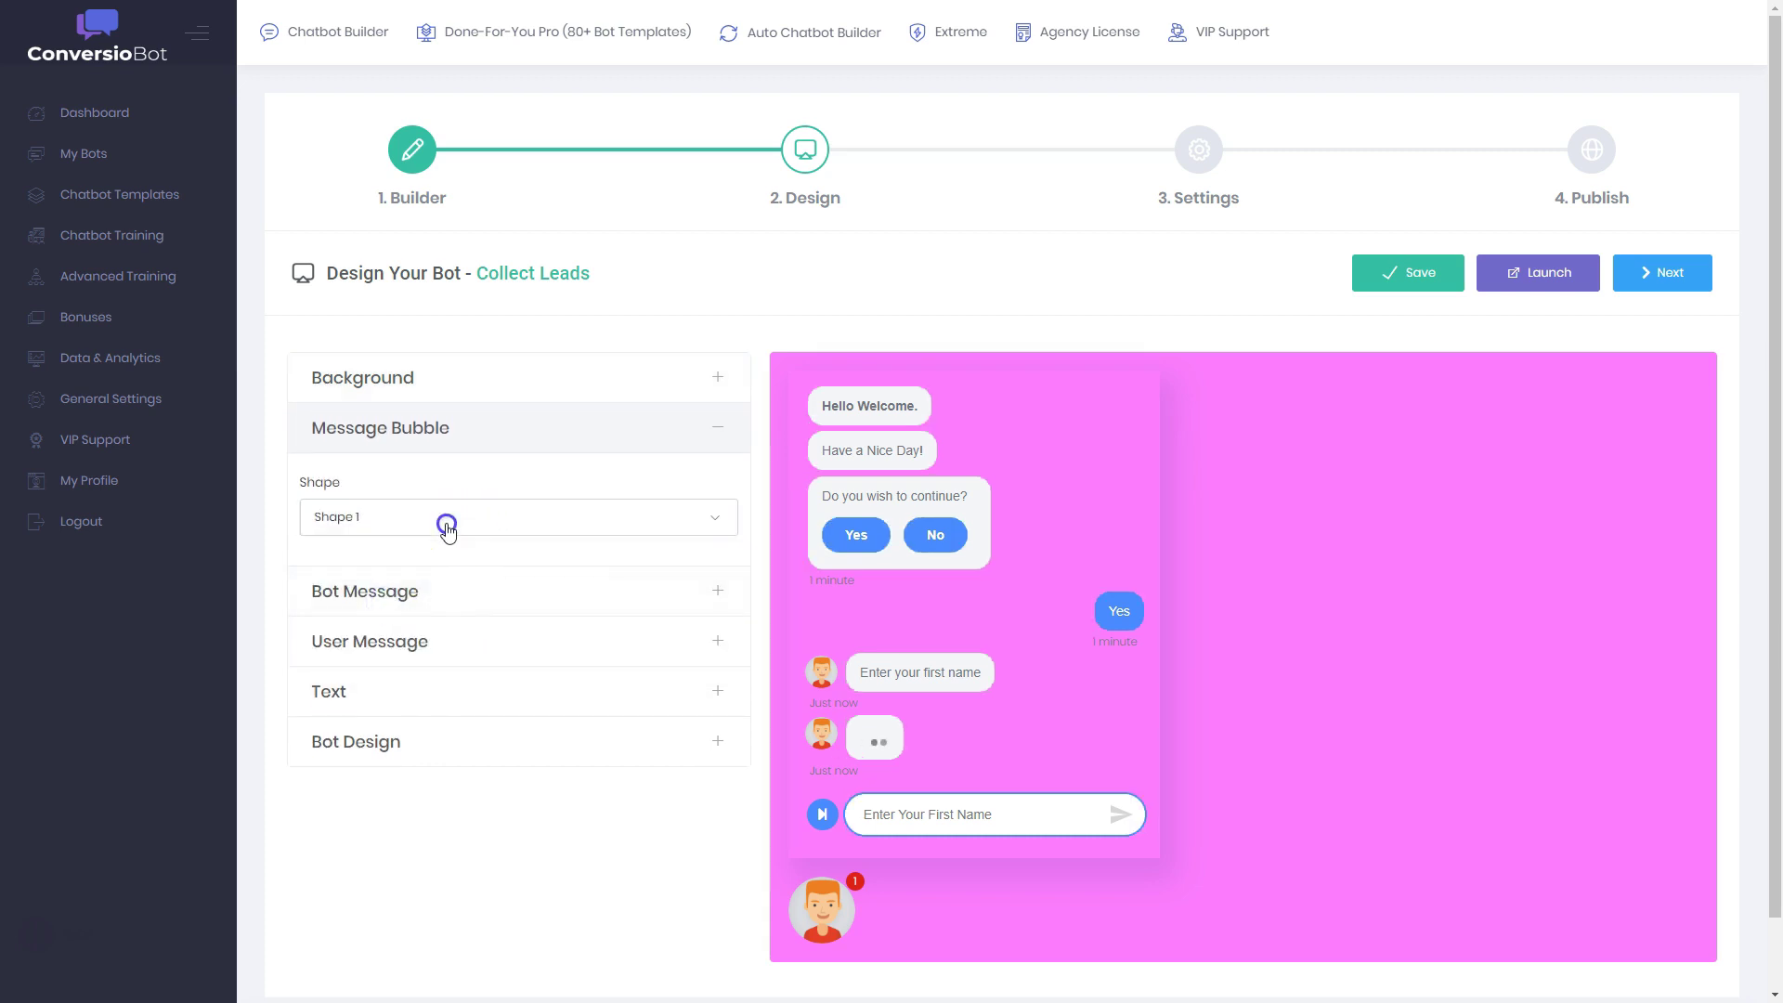
{"action": "left_click", "coordinate": [446, 517]}
{"action": "left_click", "coordinate": [410, 591]}
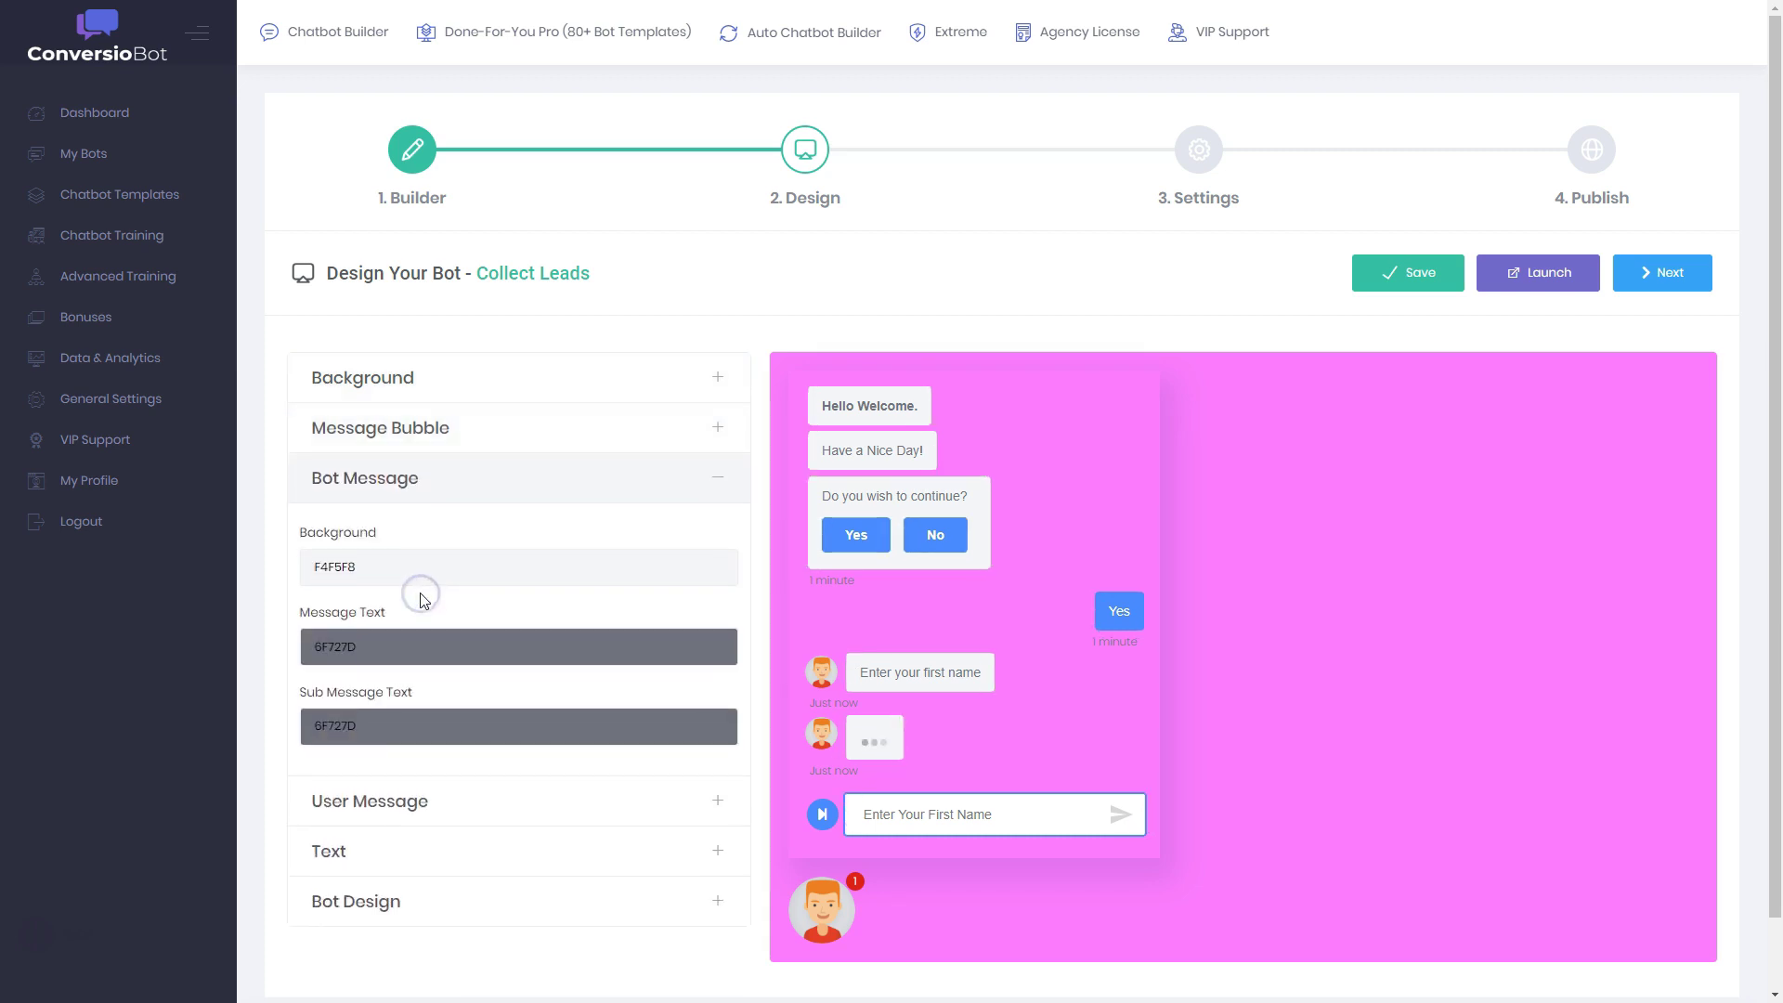
Set the bot message background colour to coral FF7665
{"action": "left_click", "coordinate": [409, 567]}
{"action": "key", "text": "ctrl+a"}
{"action": "type", "text": "FF7665"}
{"action": "left_click", "coordinate": [497, 527]}
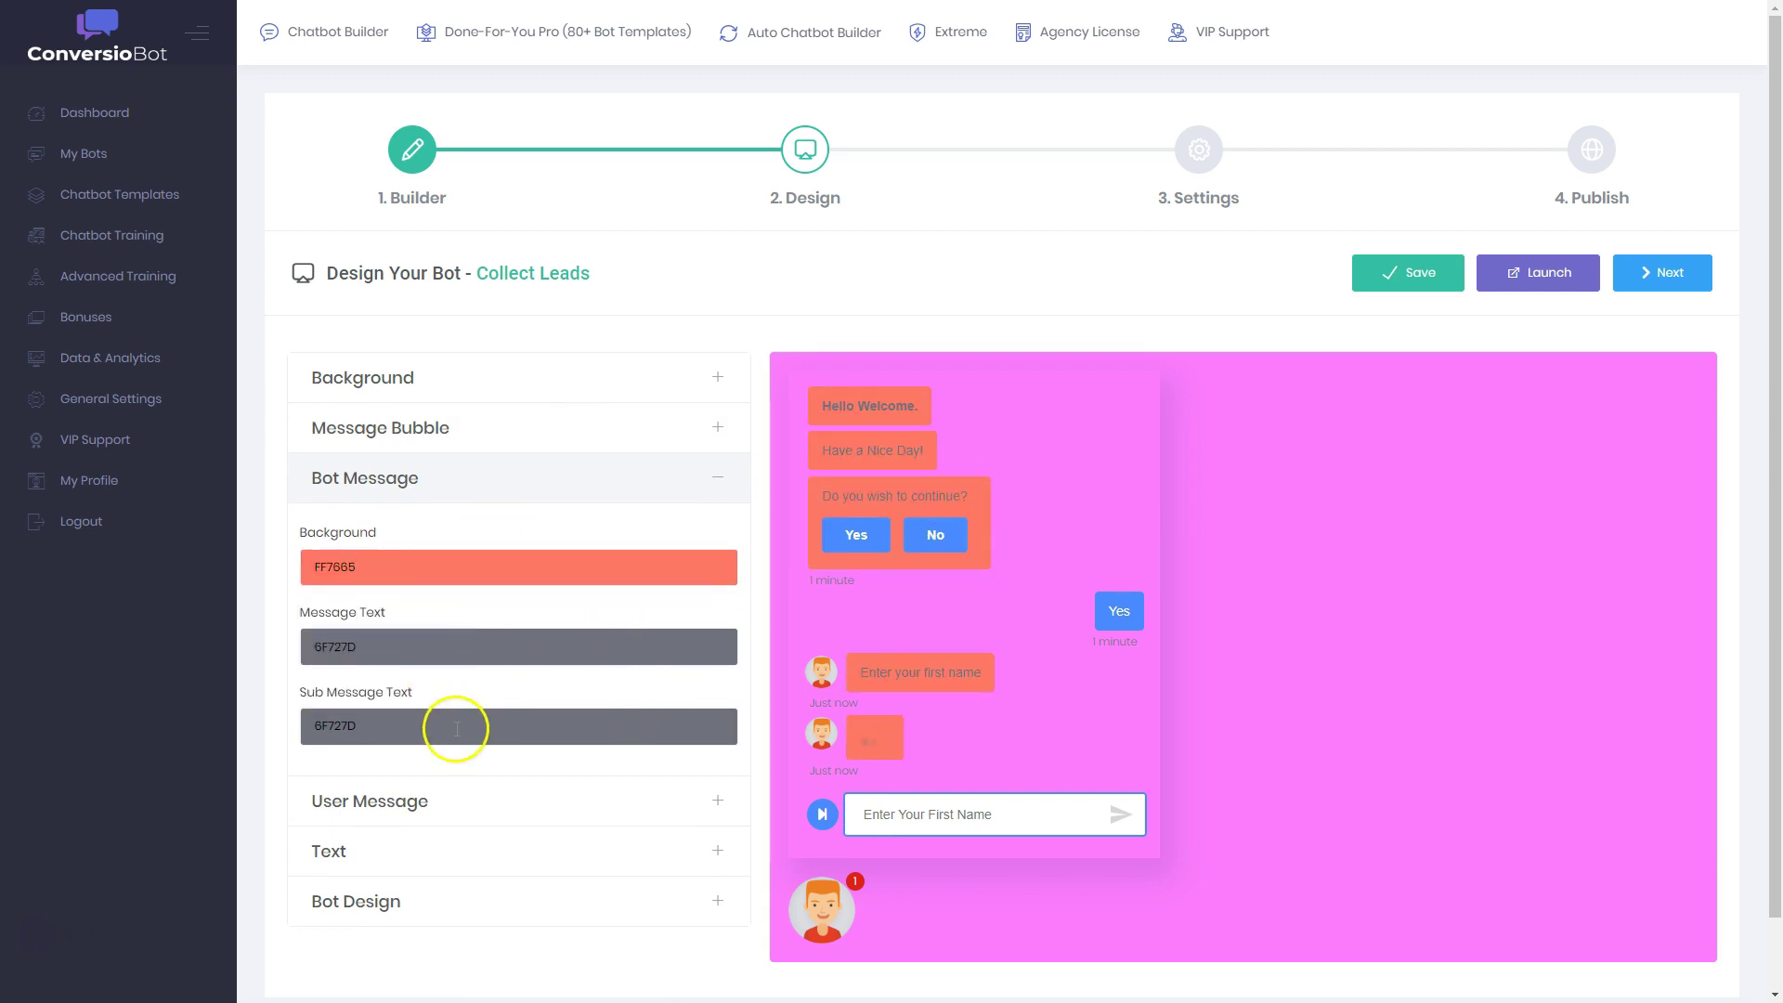
Set the user message background to red FF4646 and continue to 3. Settings
{"action": "left_click", "coordinate": [418, 800]}
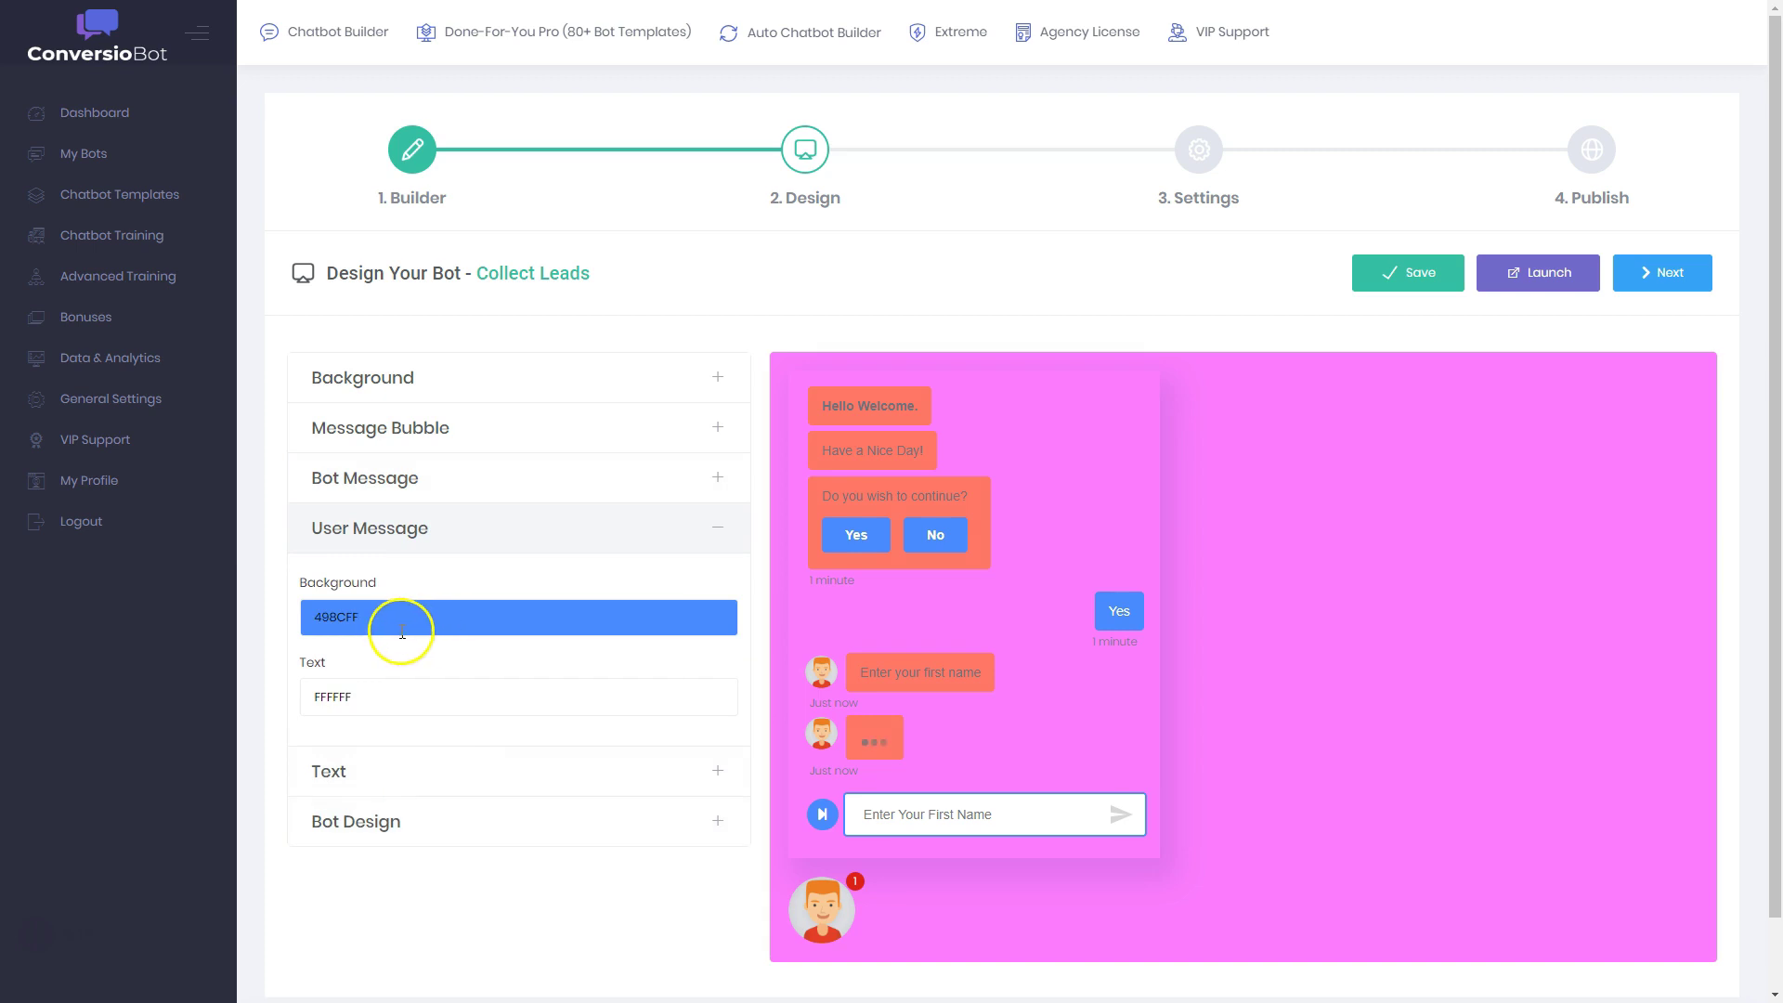
{"action": "left_click", "coordinate": [464, 623]}
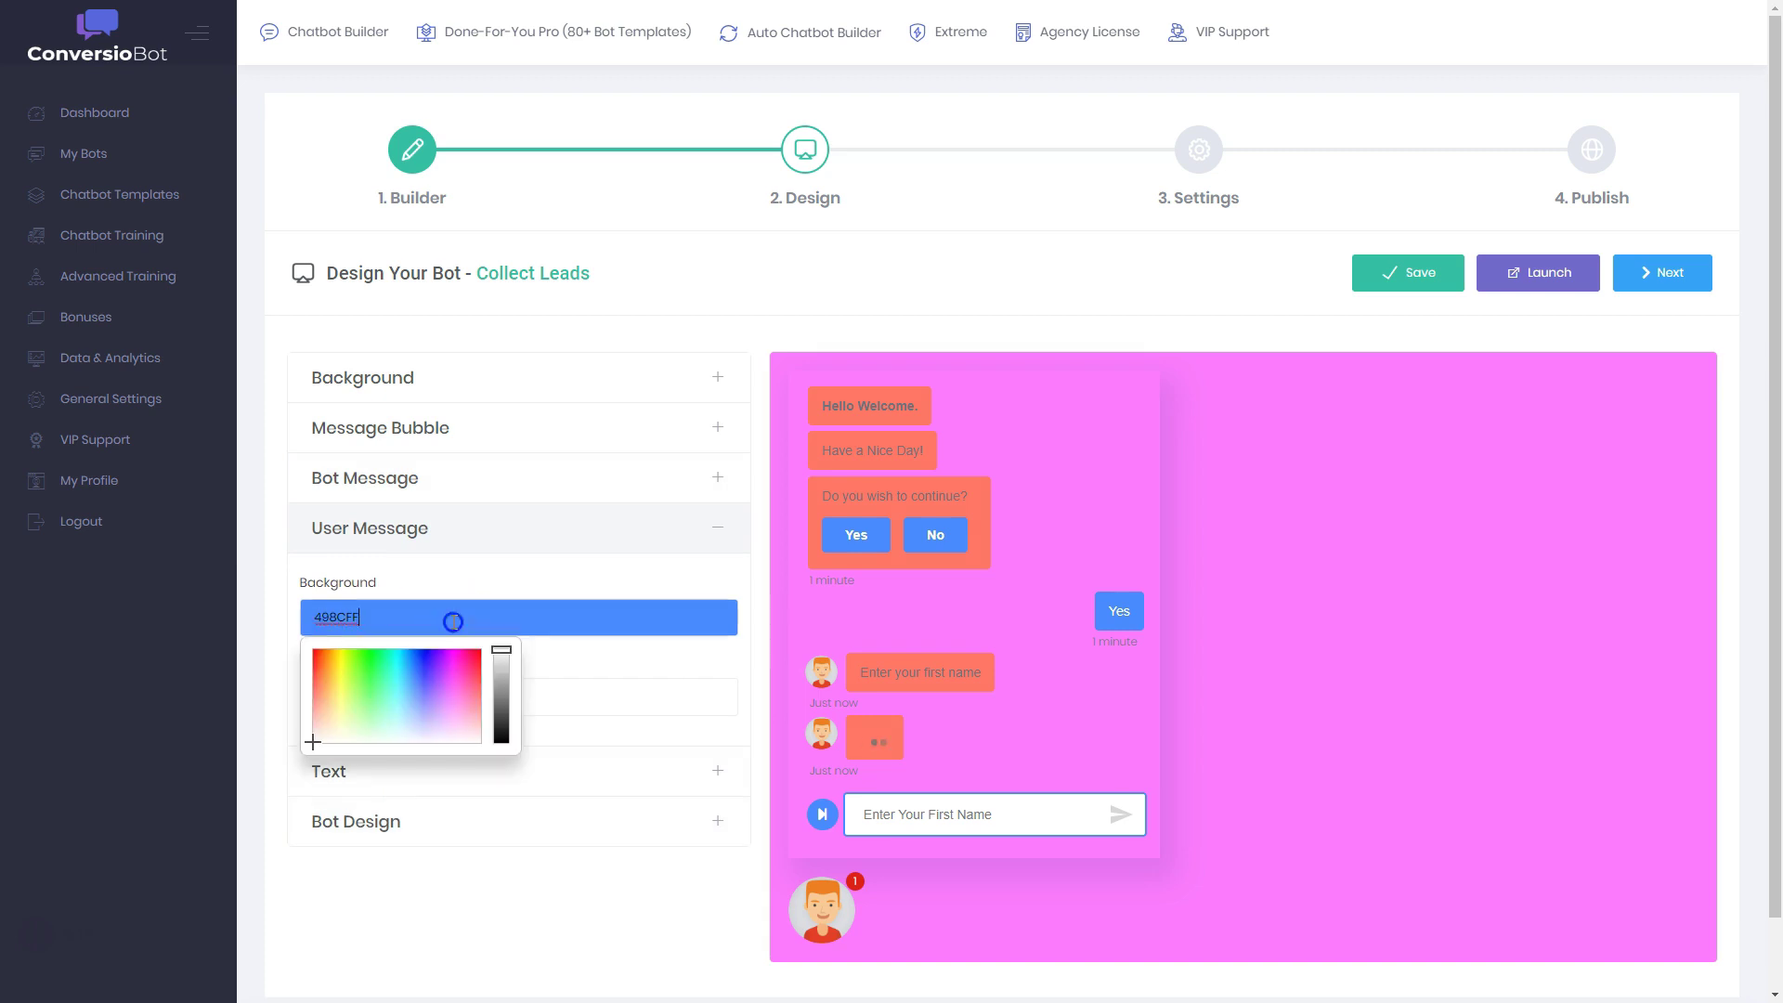
{"action": "left_click", "coordinate": [323, 724]}
{"action": "left_click_drag", "start_coordinate": [322, 723], "coordinate": [310, 748]}
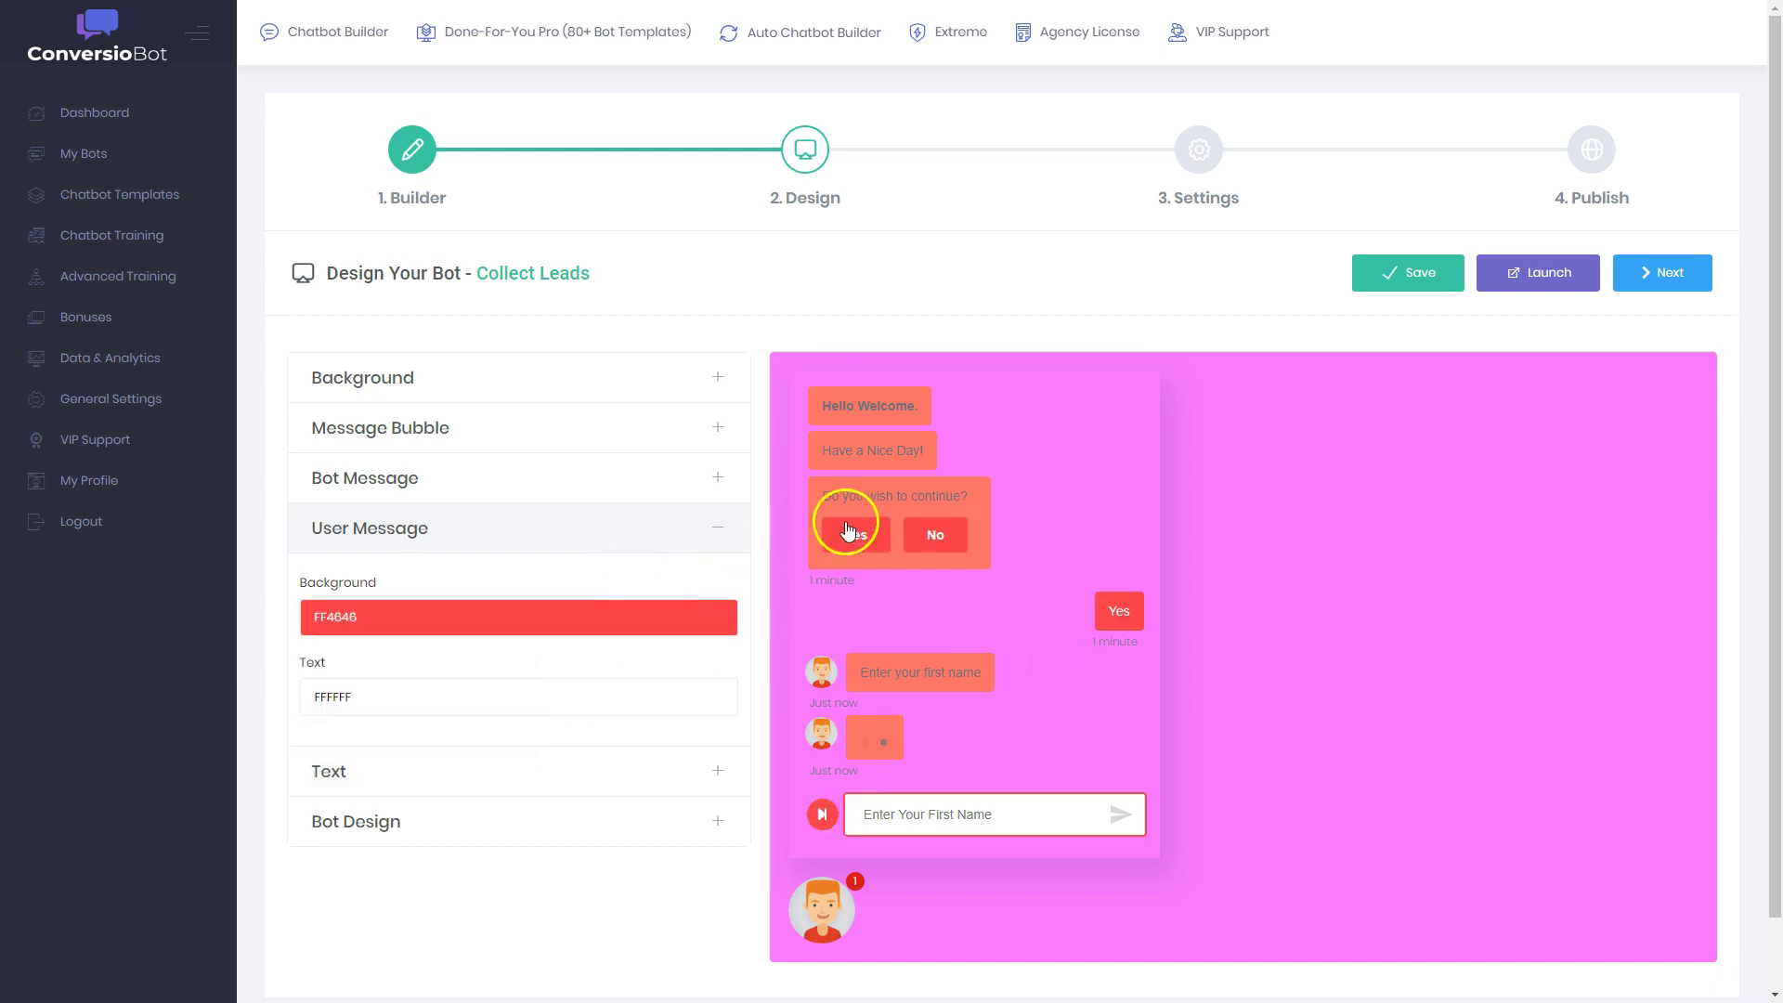
{"action": "left_click", "coordinate": [1217, 149]}
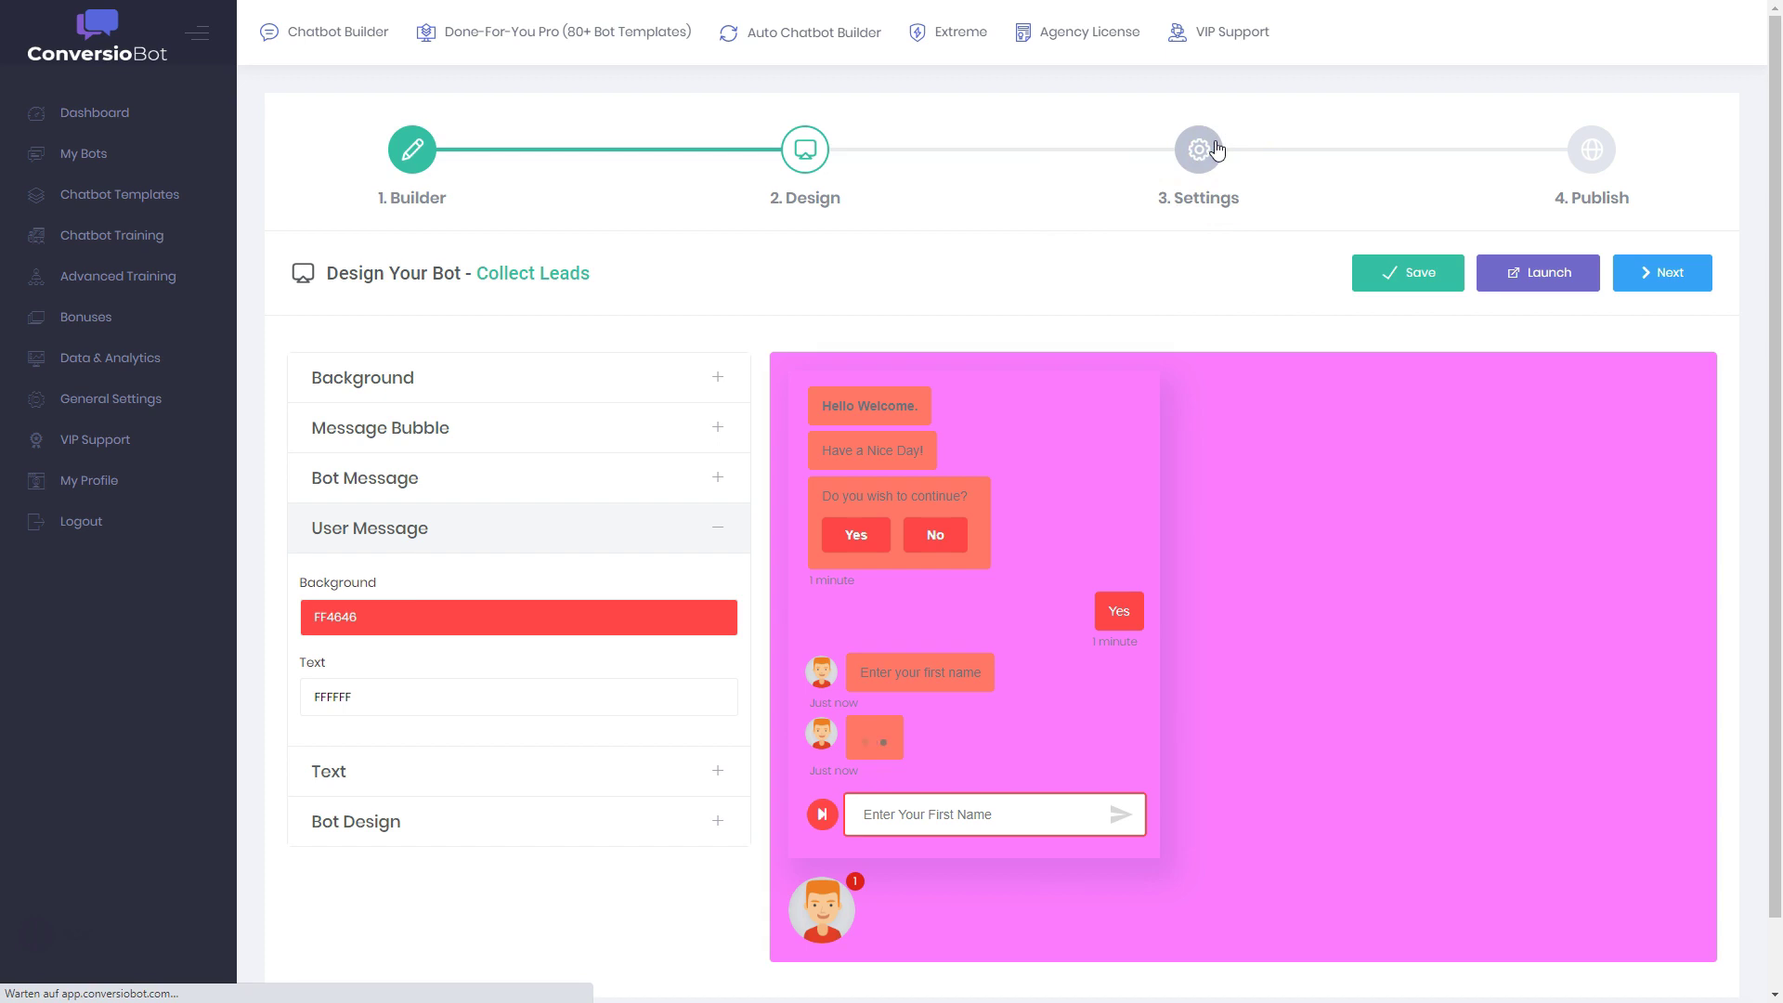
{"action": "scroll", "coordinate": [843, 348], "scroll_direction": "down", "scroll_amount": 5}
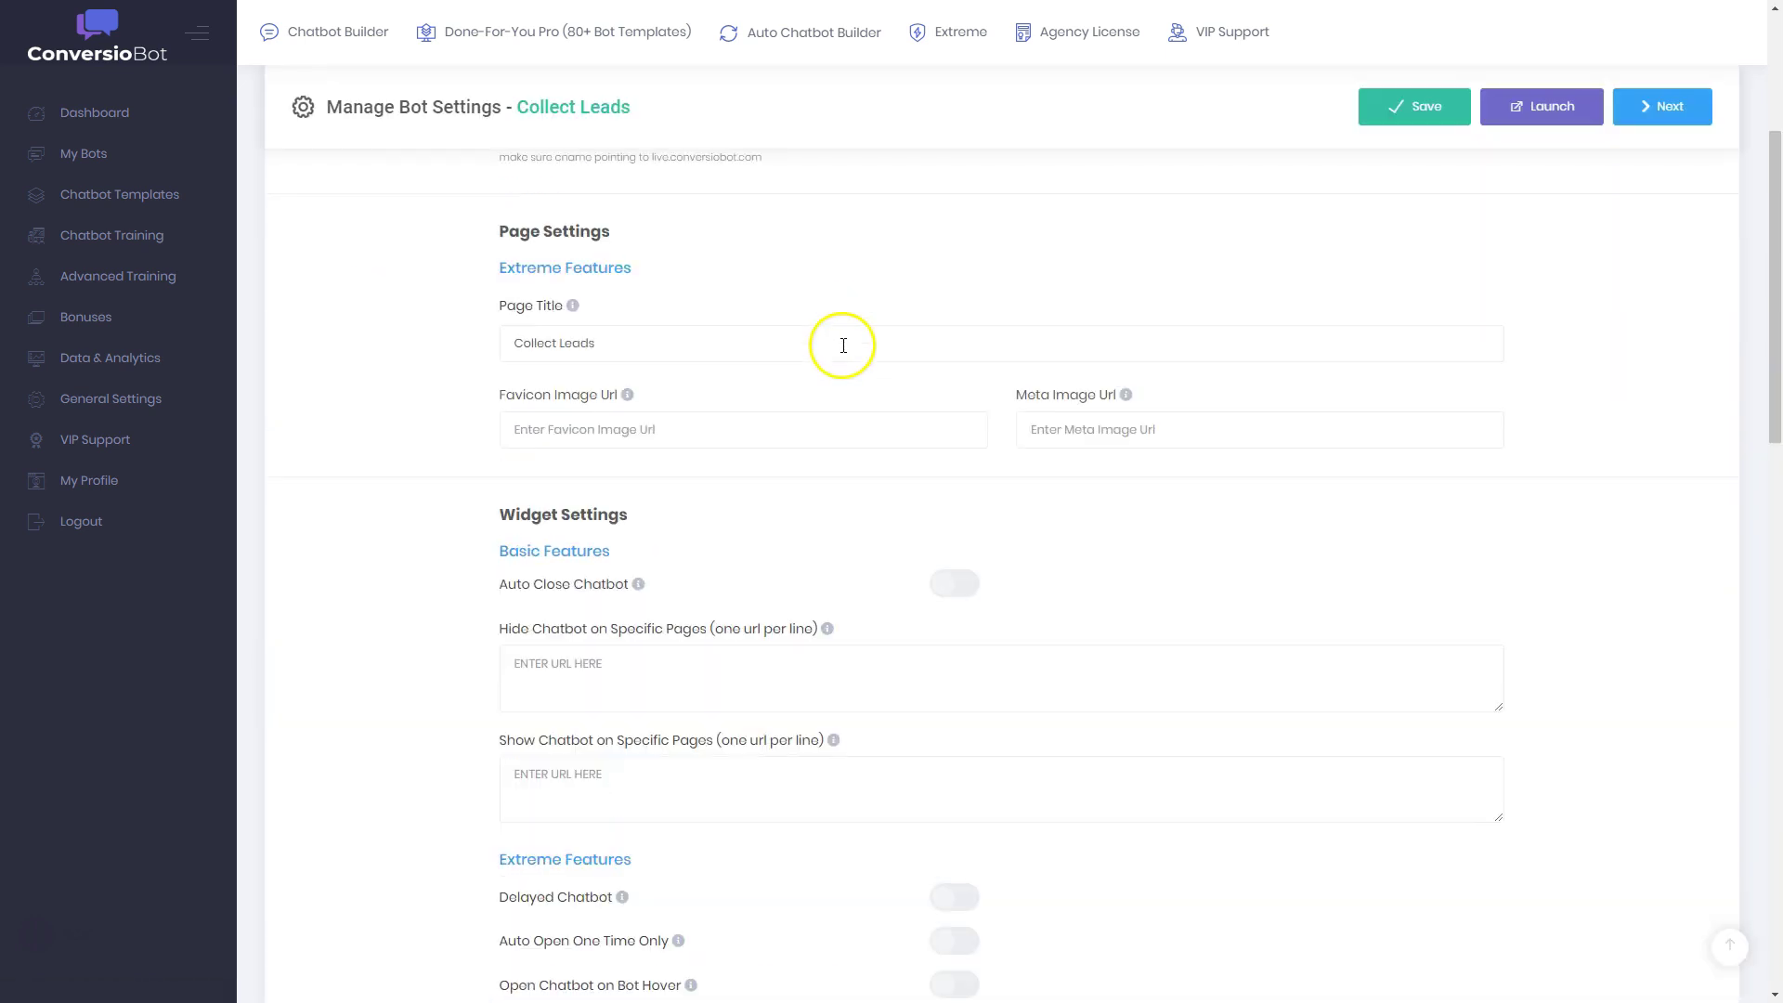
{"action": "scroll", "coordinate": [721, 269], "scroll_direction": "up", "scroll_amount": 2}
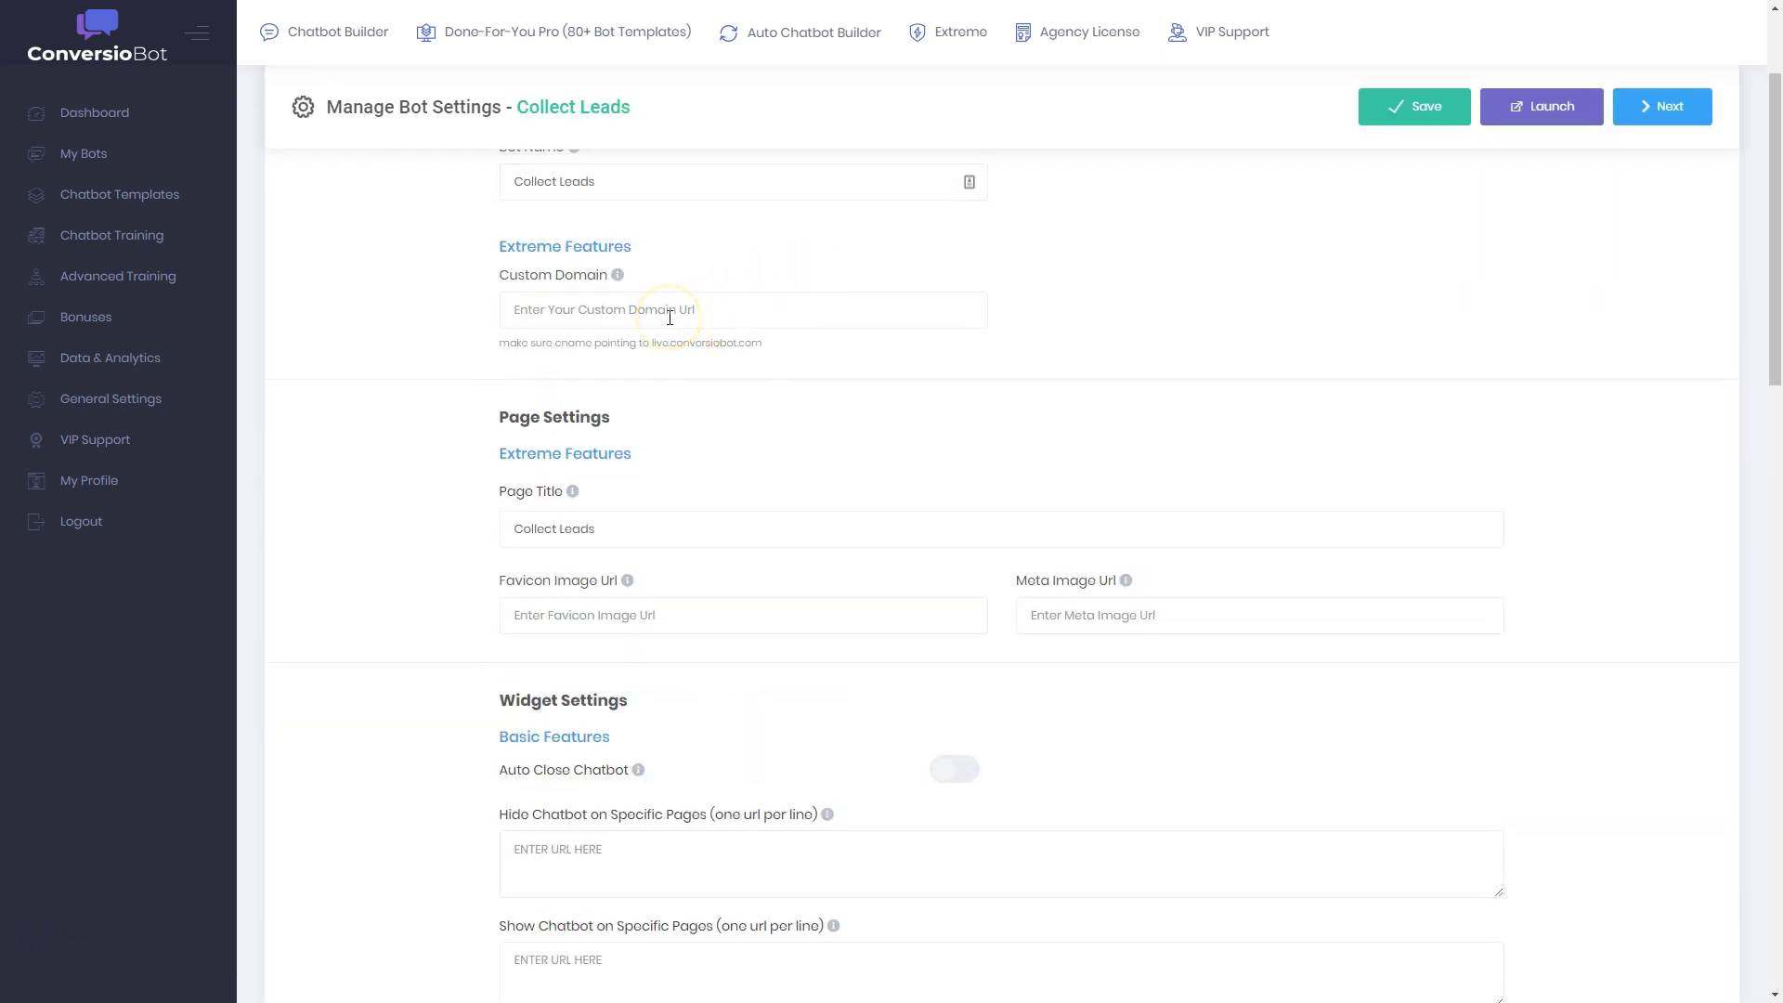
{"action": "scroll", "coordinate": [670, 318], "scroll_direction": "down", "scroll_amount": 8}
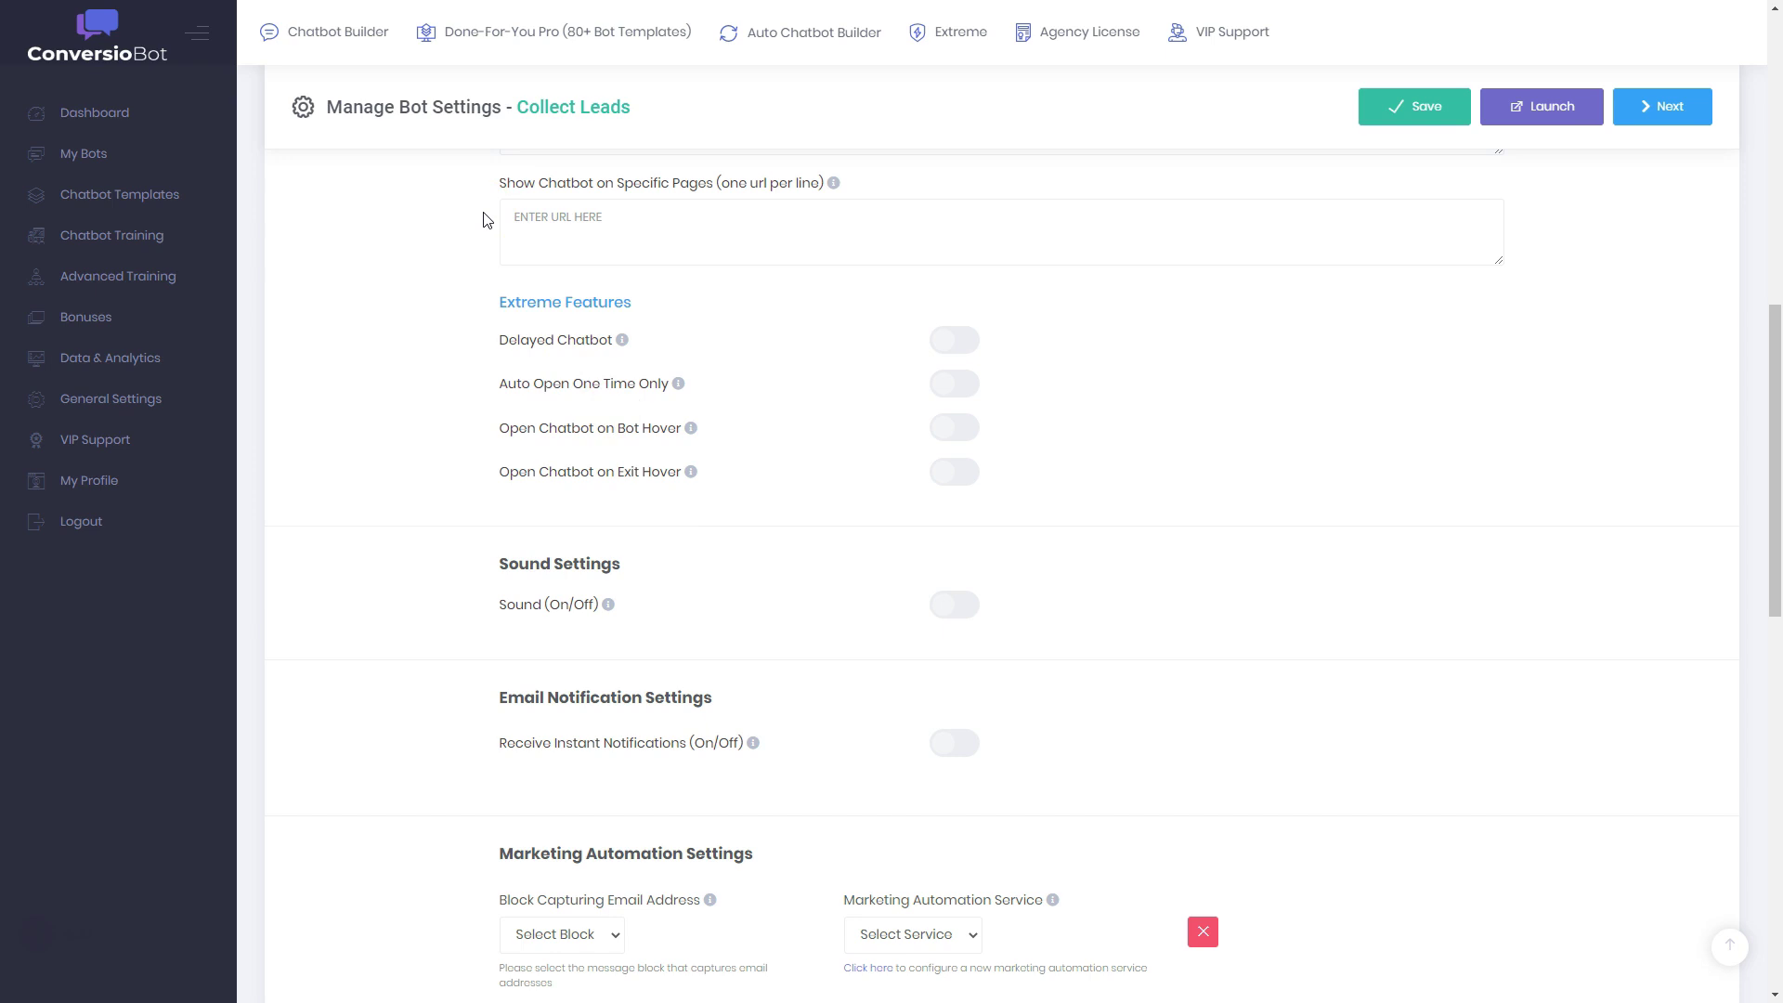
{"action": "scroll", "coordinate": [418, 569], "scroll_direction": "down", "scroll_amount": 3}
{"action": "left_click", "coordinate": [601, 655]}
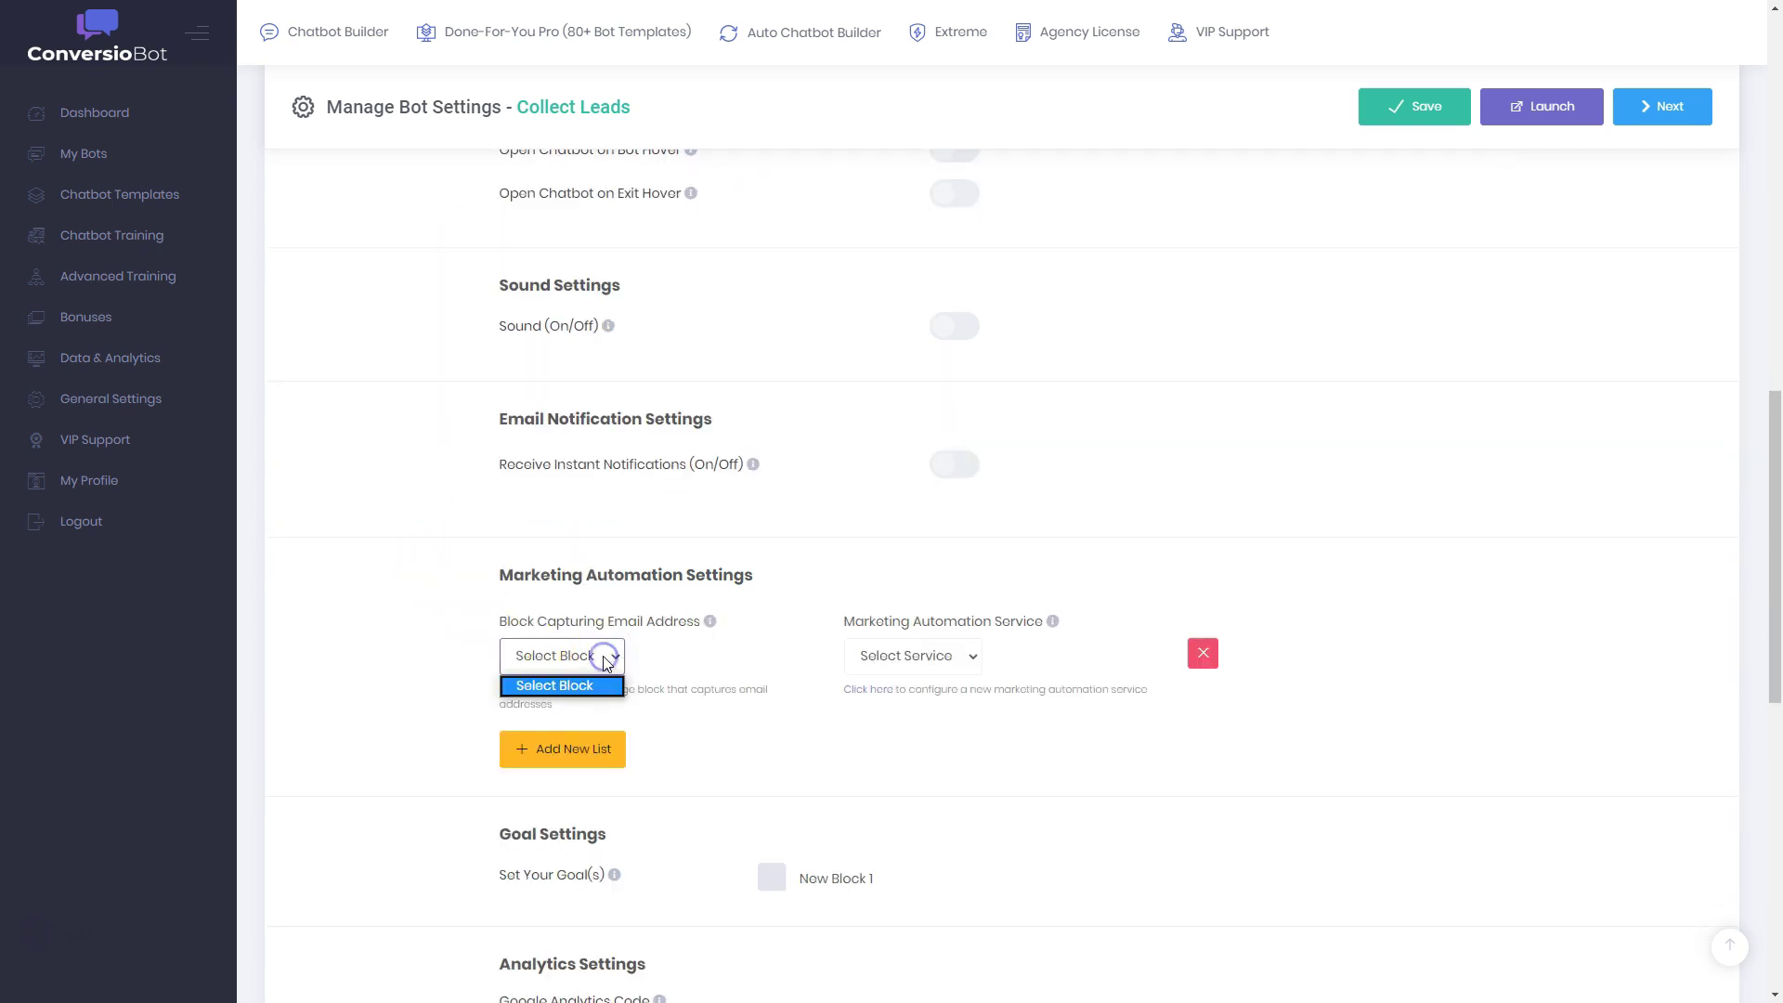
{"action": "left_click", "coordinate": [606, 660]}
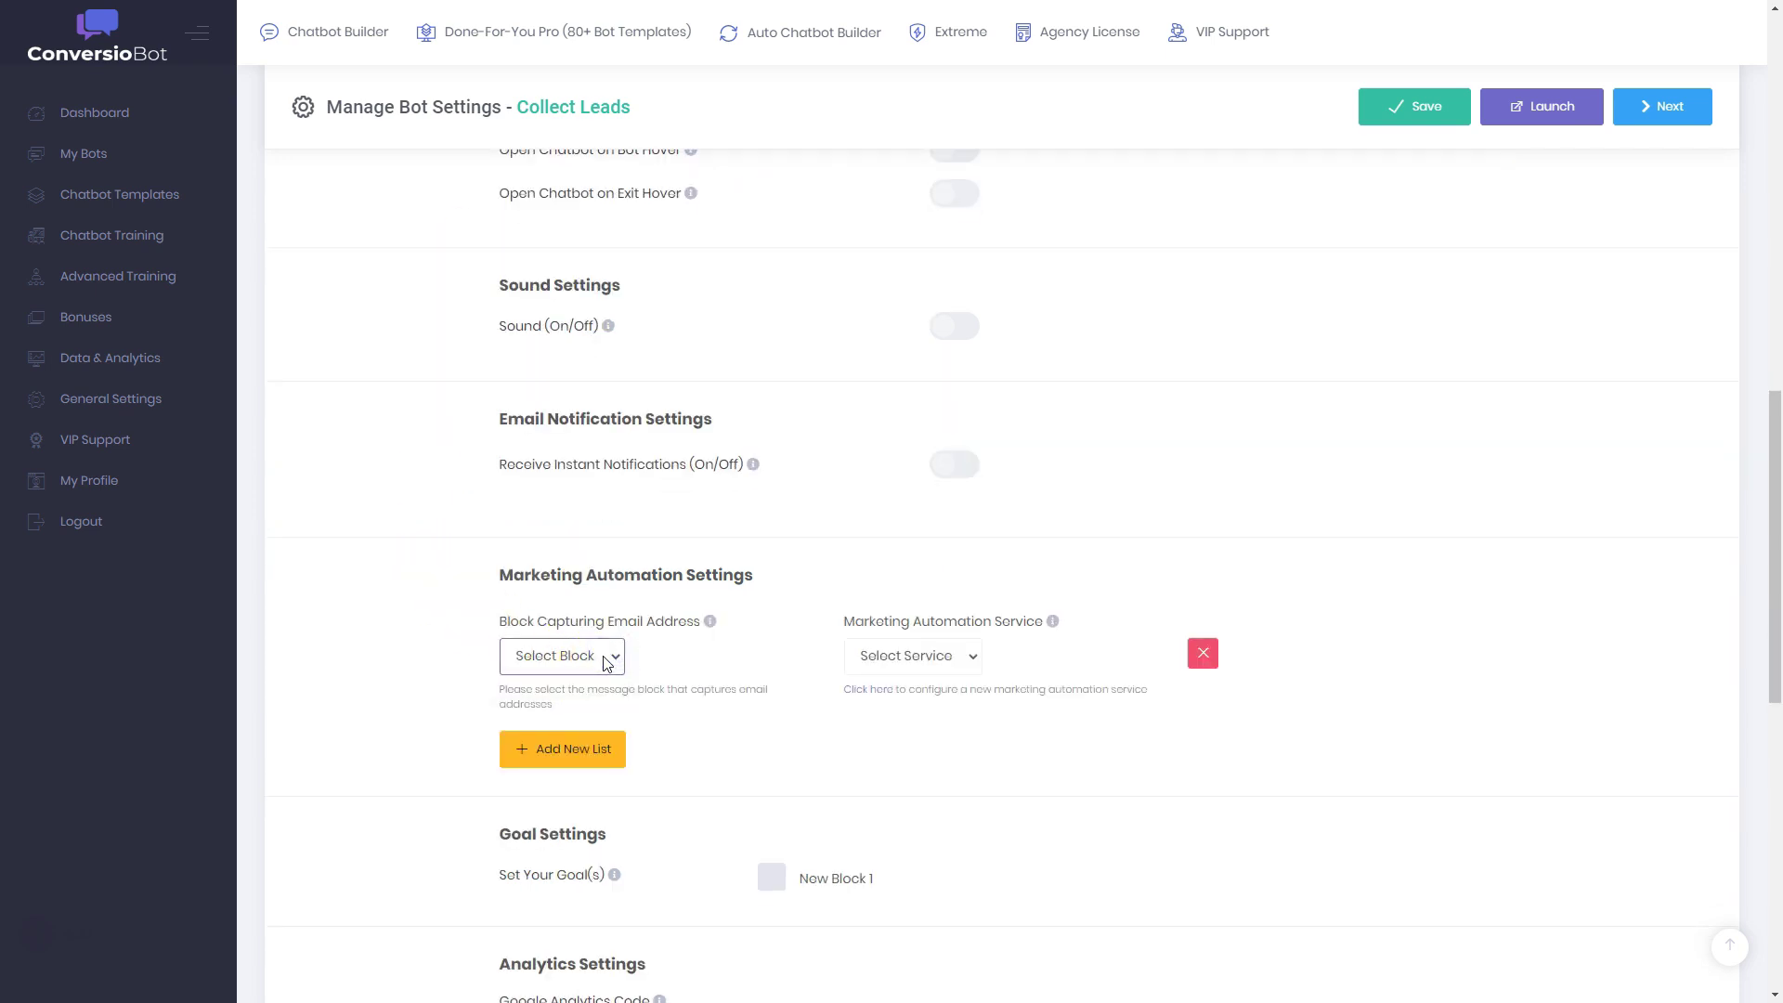
{"action": "left_click", "coordinate": [710, 622]}
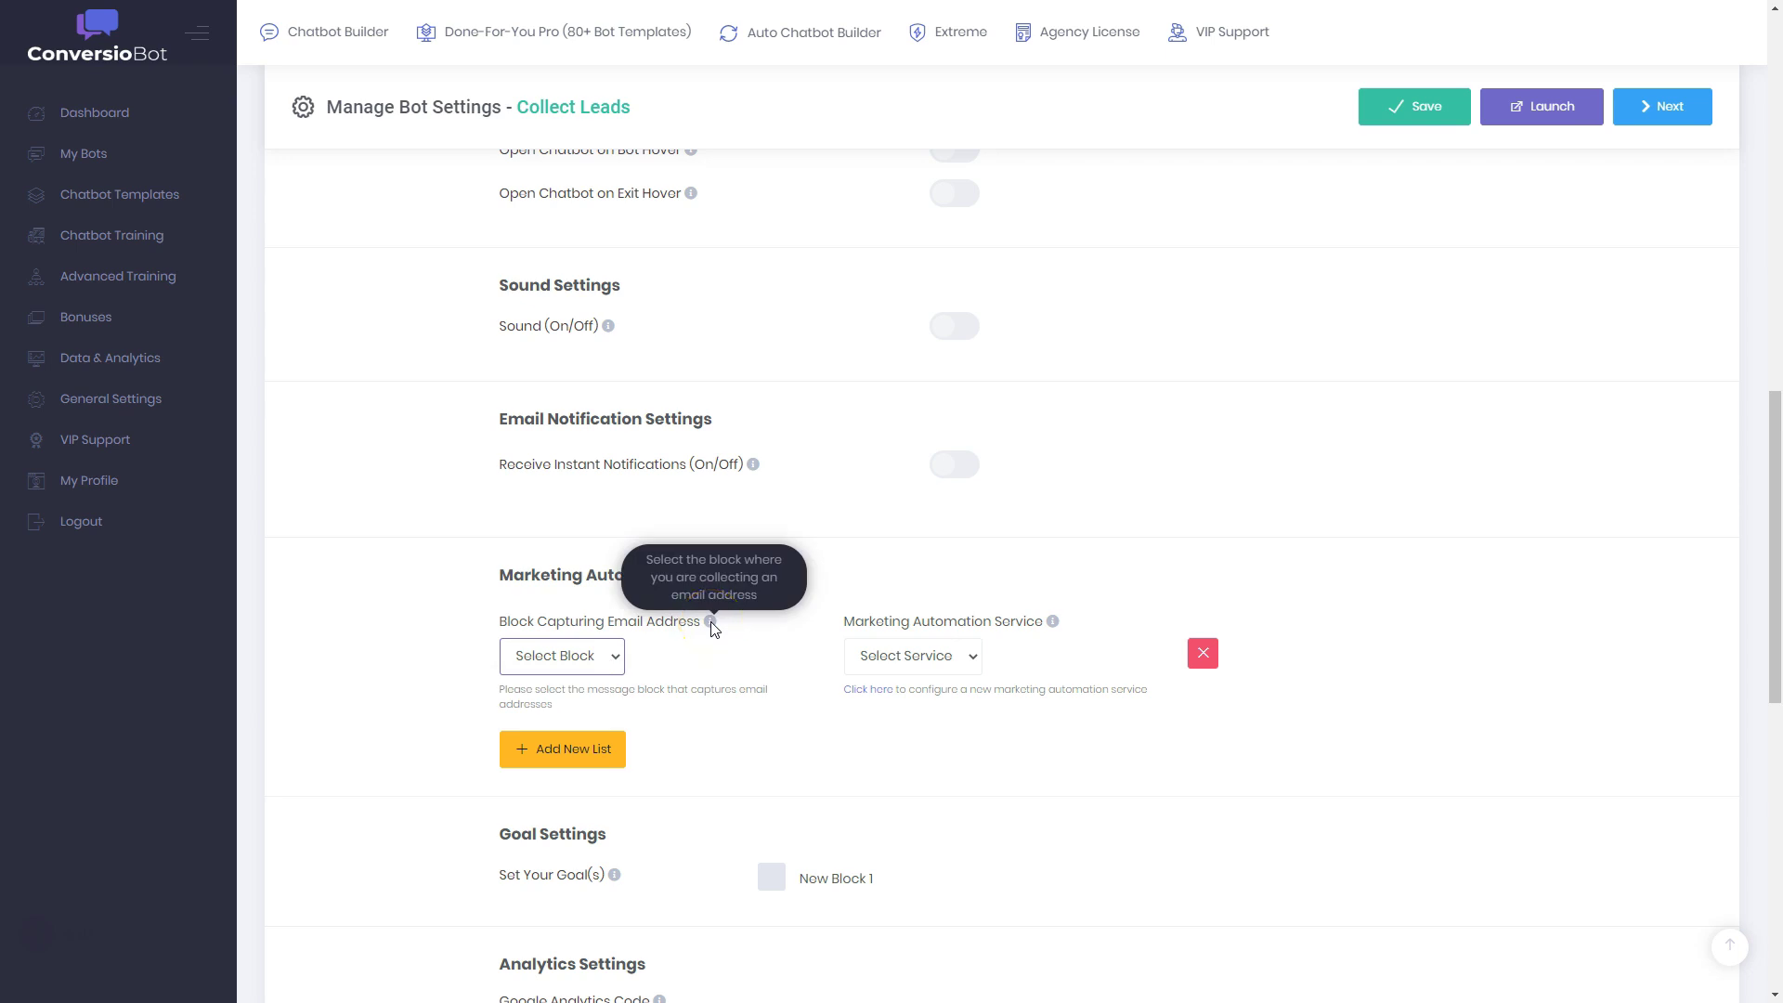
{"action": "scroll", "coordinate": [836, 768], "scroll_direction": "up", "scroll_amount": 15}
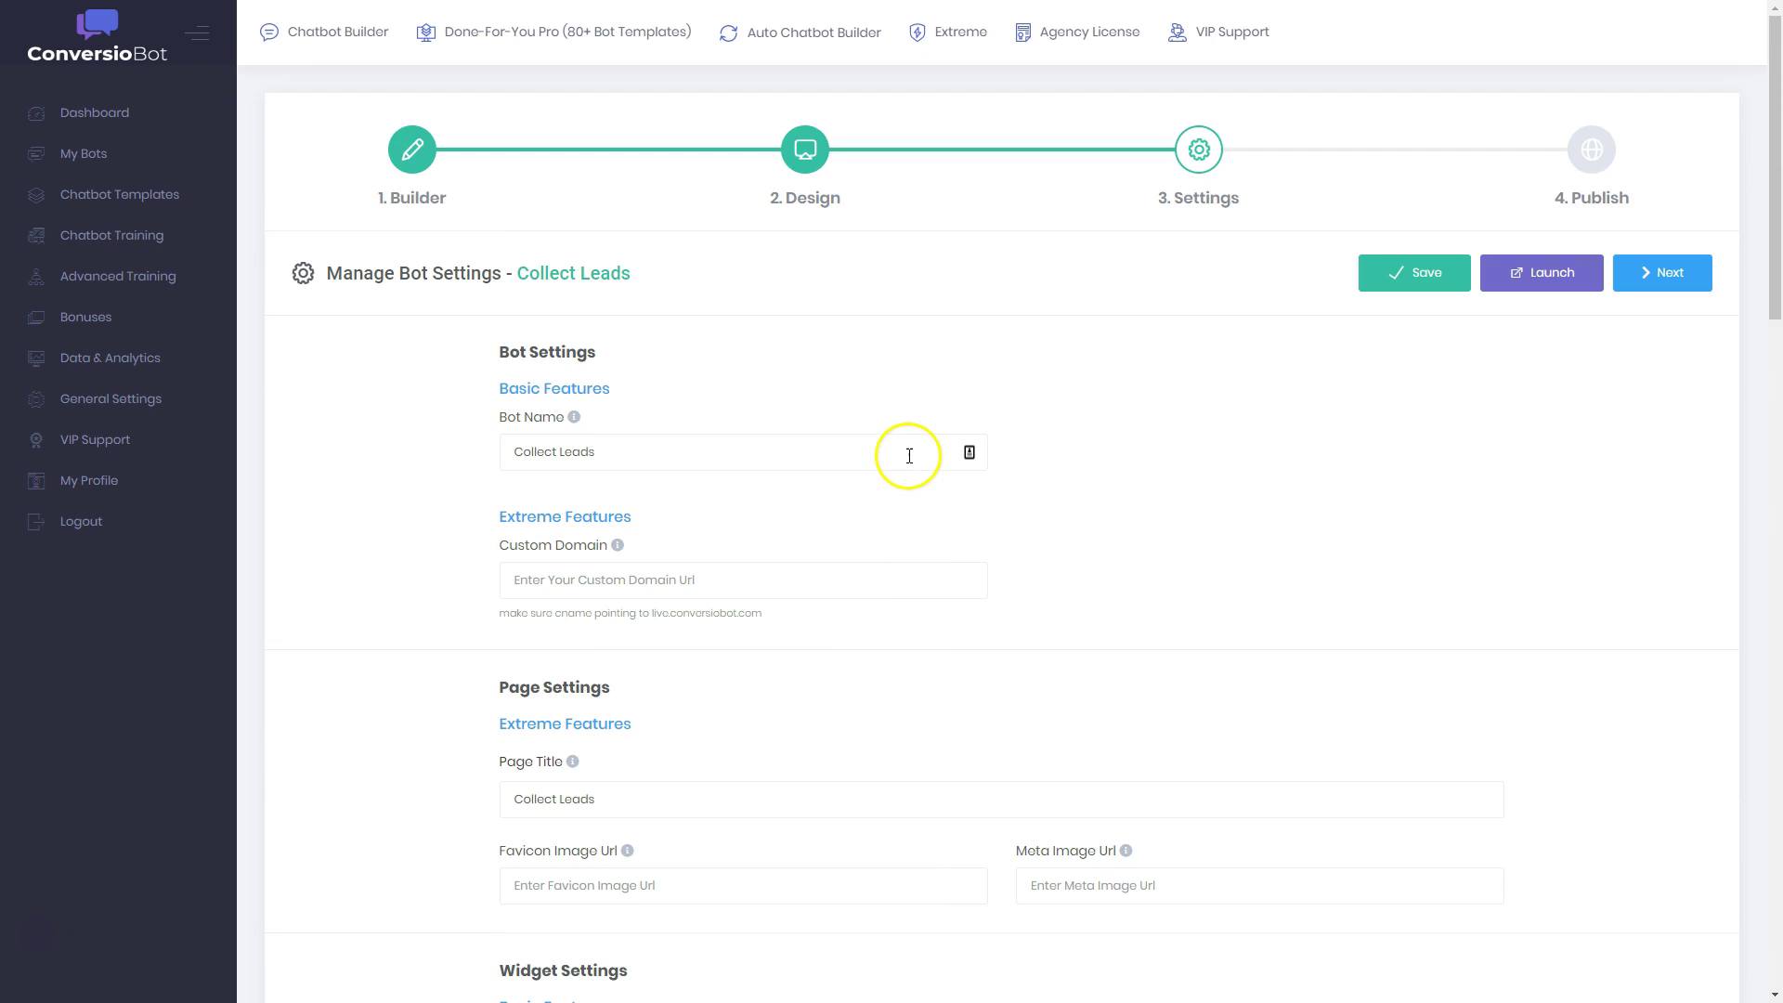
{"action": "left_click", "coordinate": [119, 197]}
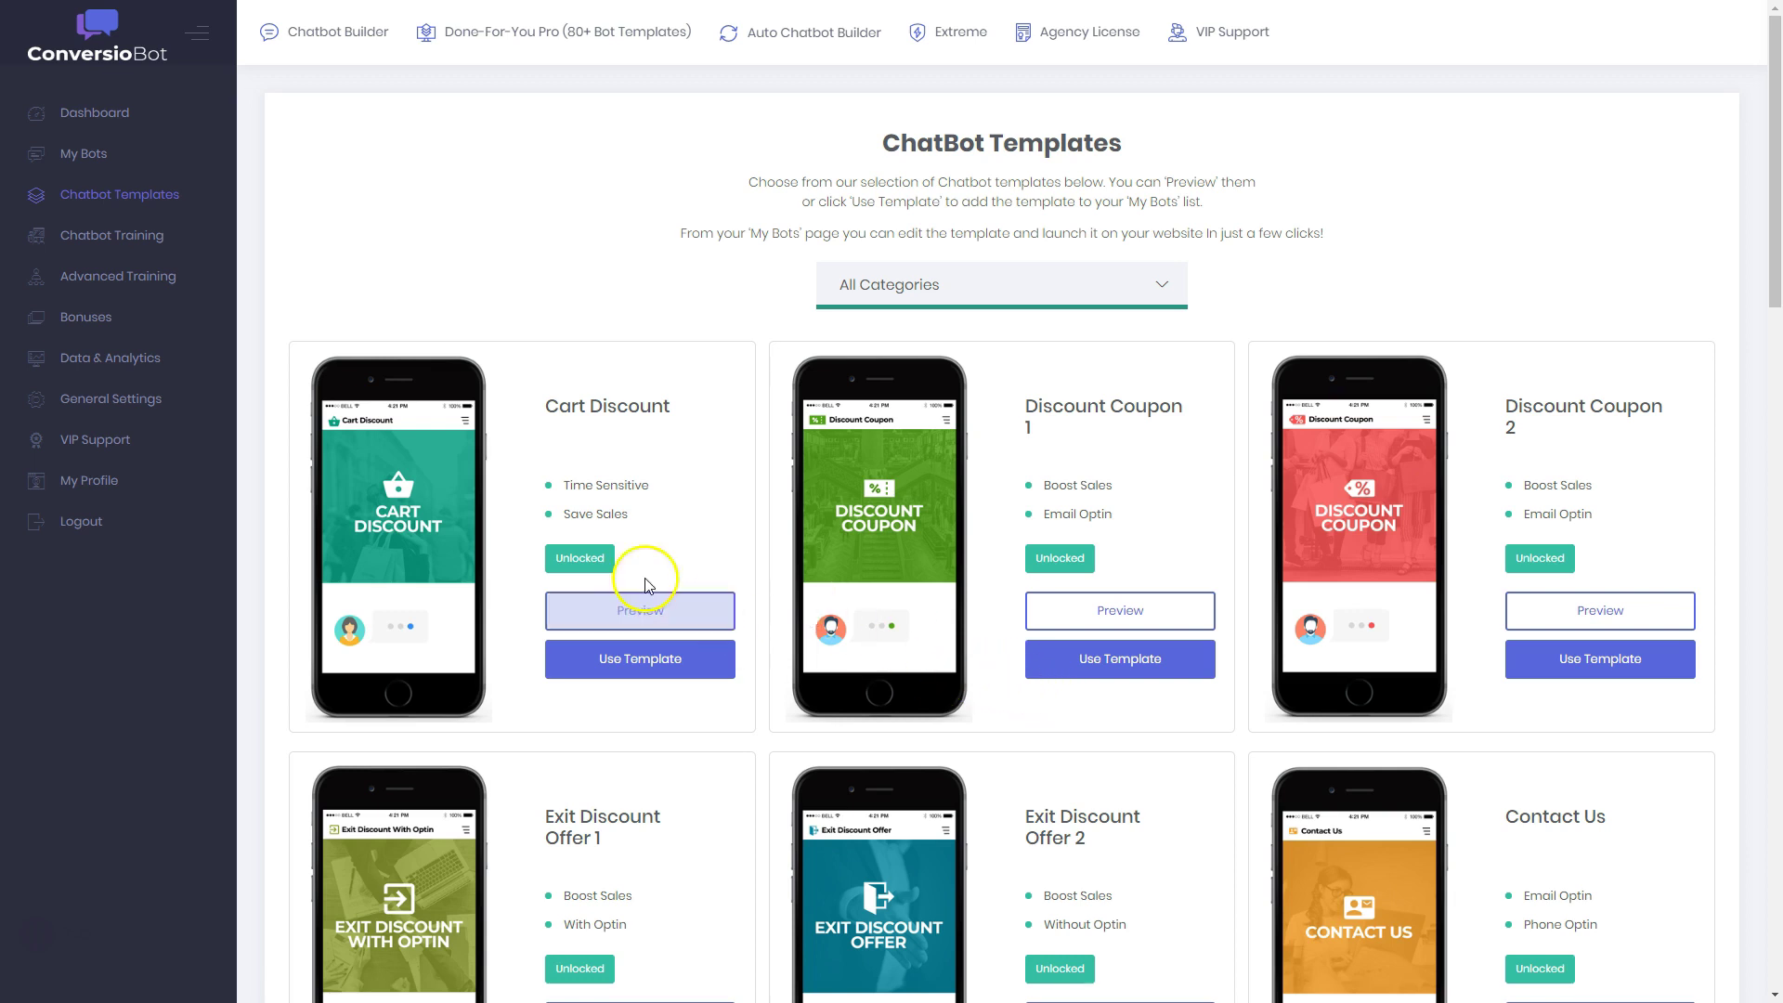
Preview the Cart Discount template, answer No in its chat, and close the preview
{"action": "left_click", "coordinate": [618, 625]}
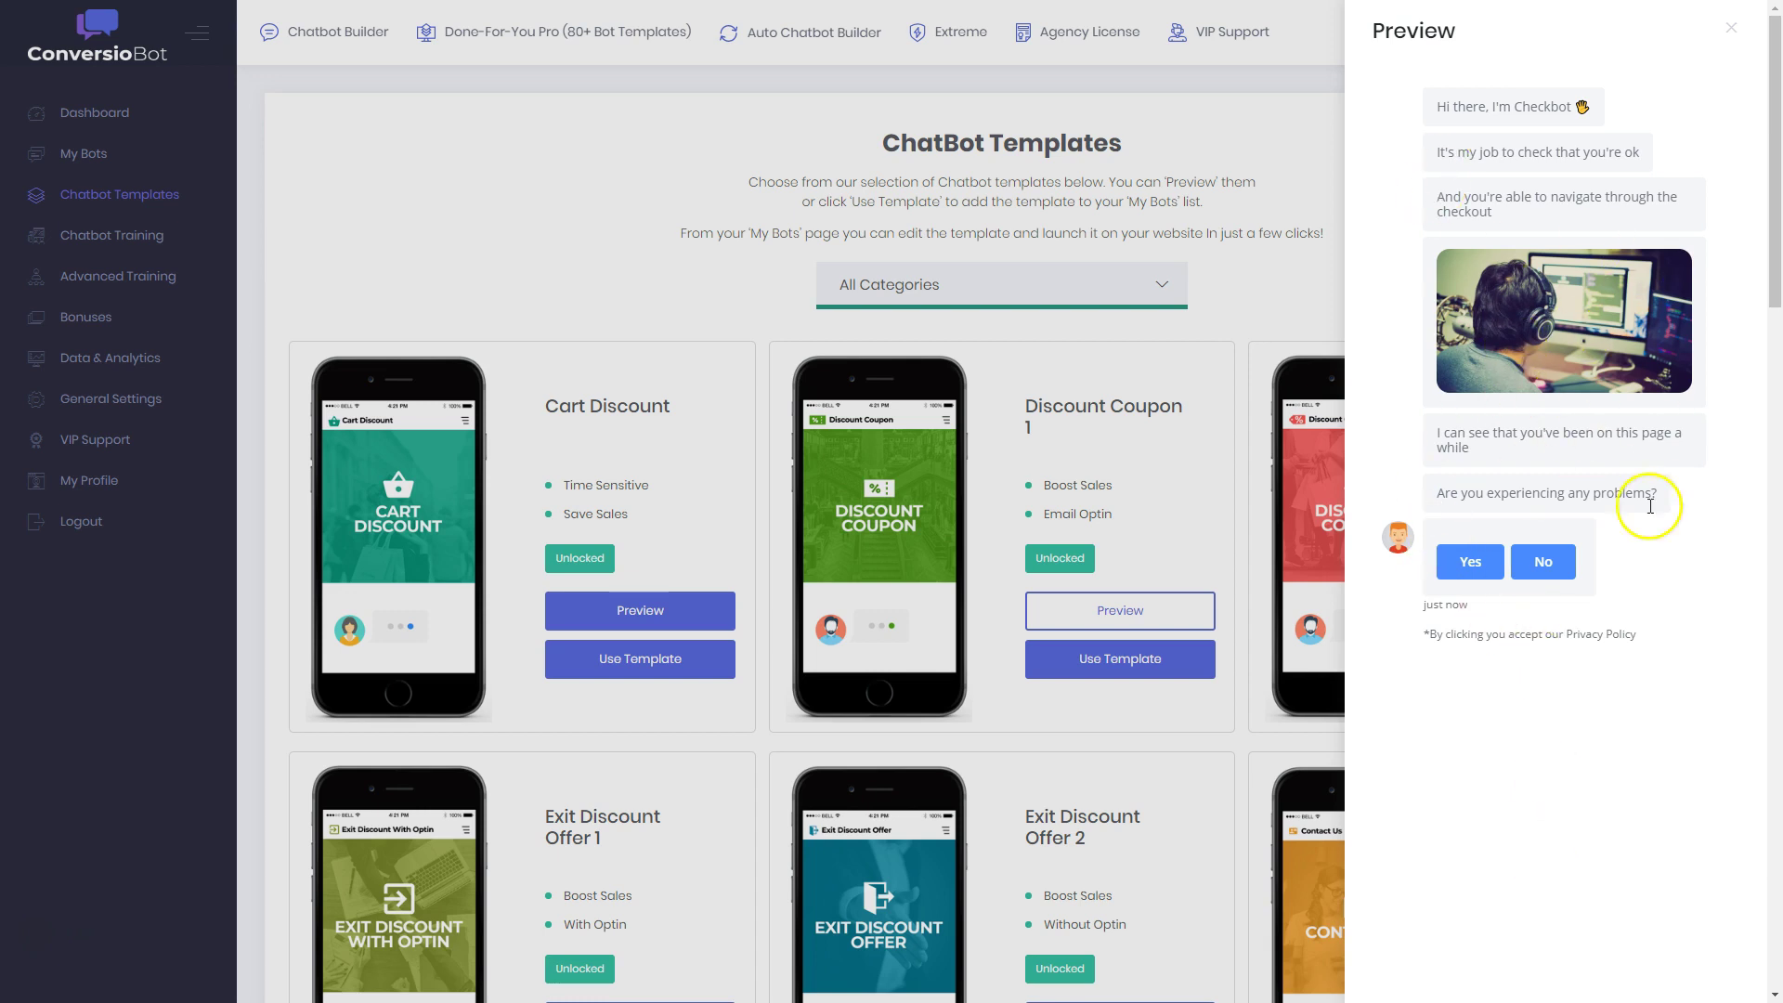
{"action": "left_click", "coordinate": [1545, 562]}
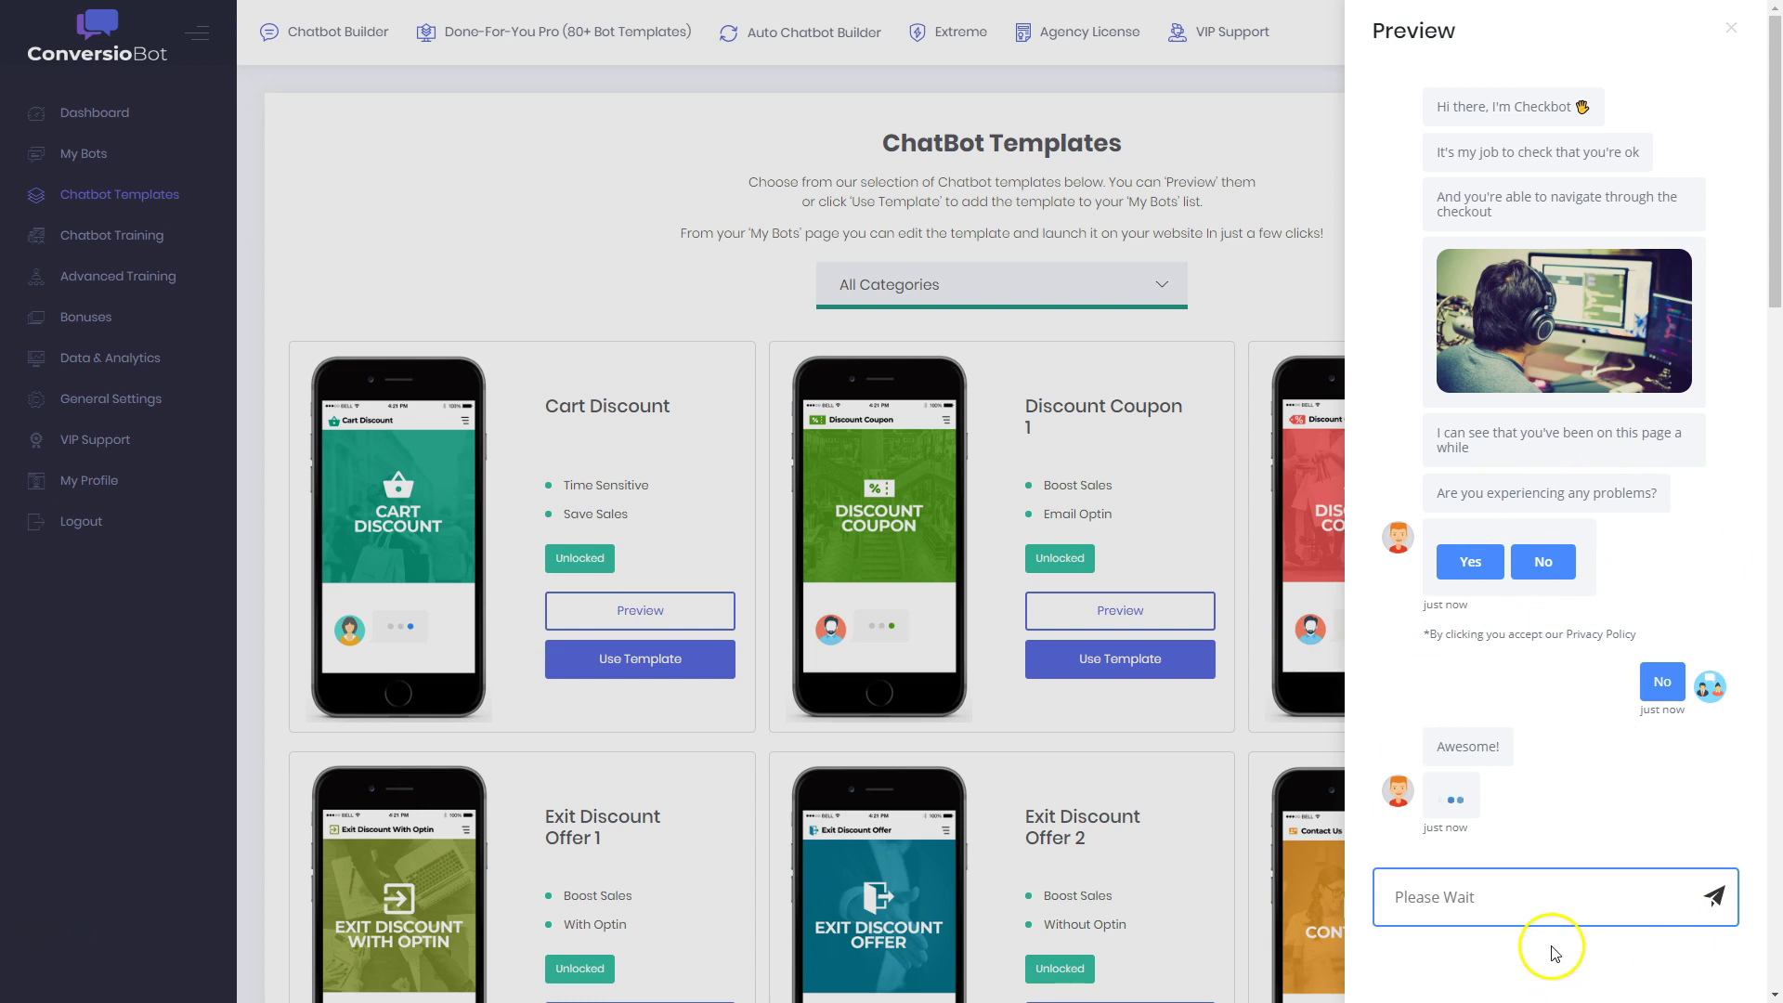
{"action": "left_click", "coordinate": [632, 352]}
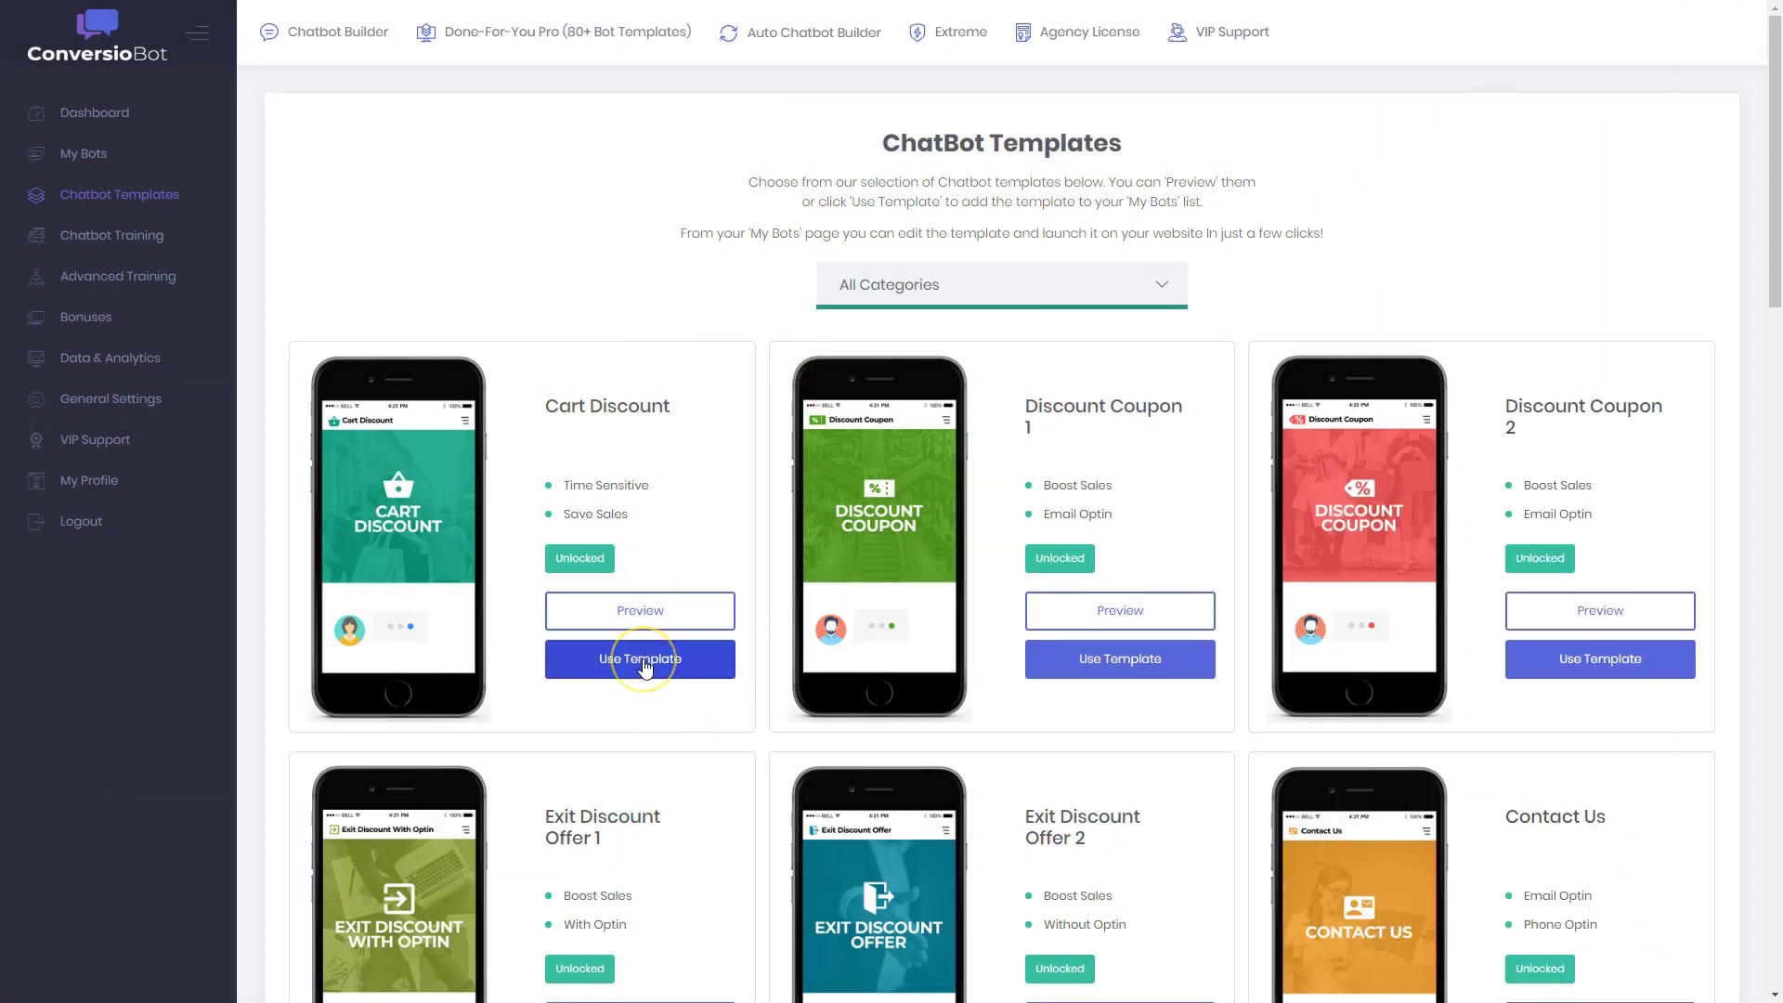
{"action": "scroll", "coordinate": [646, 667], "scroll_direction": "down", "scroll_amount": 5}
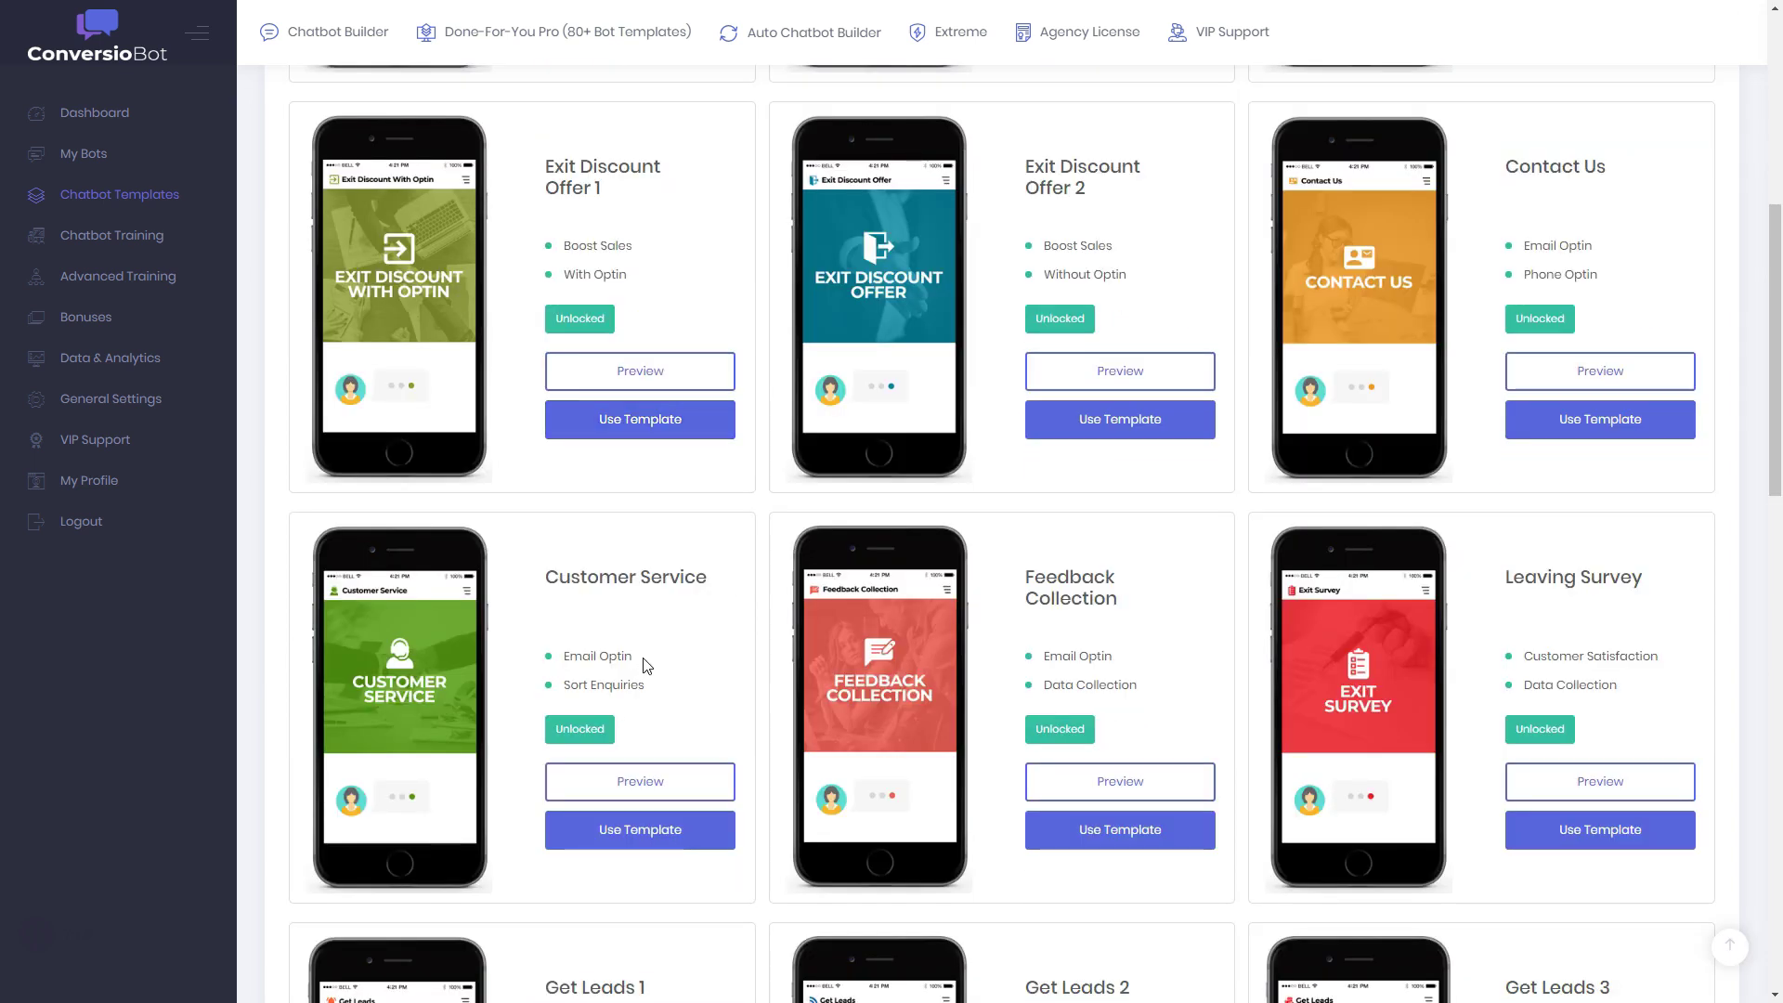
{"action": "left_click", "coordinate": [612, 633]}
{"action": "scroll", "coordinate": [612, 632], "scroll_direction": "down", "scroll_amount": 4}
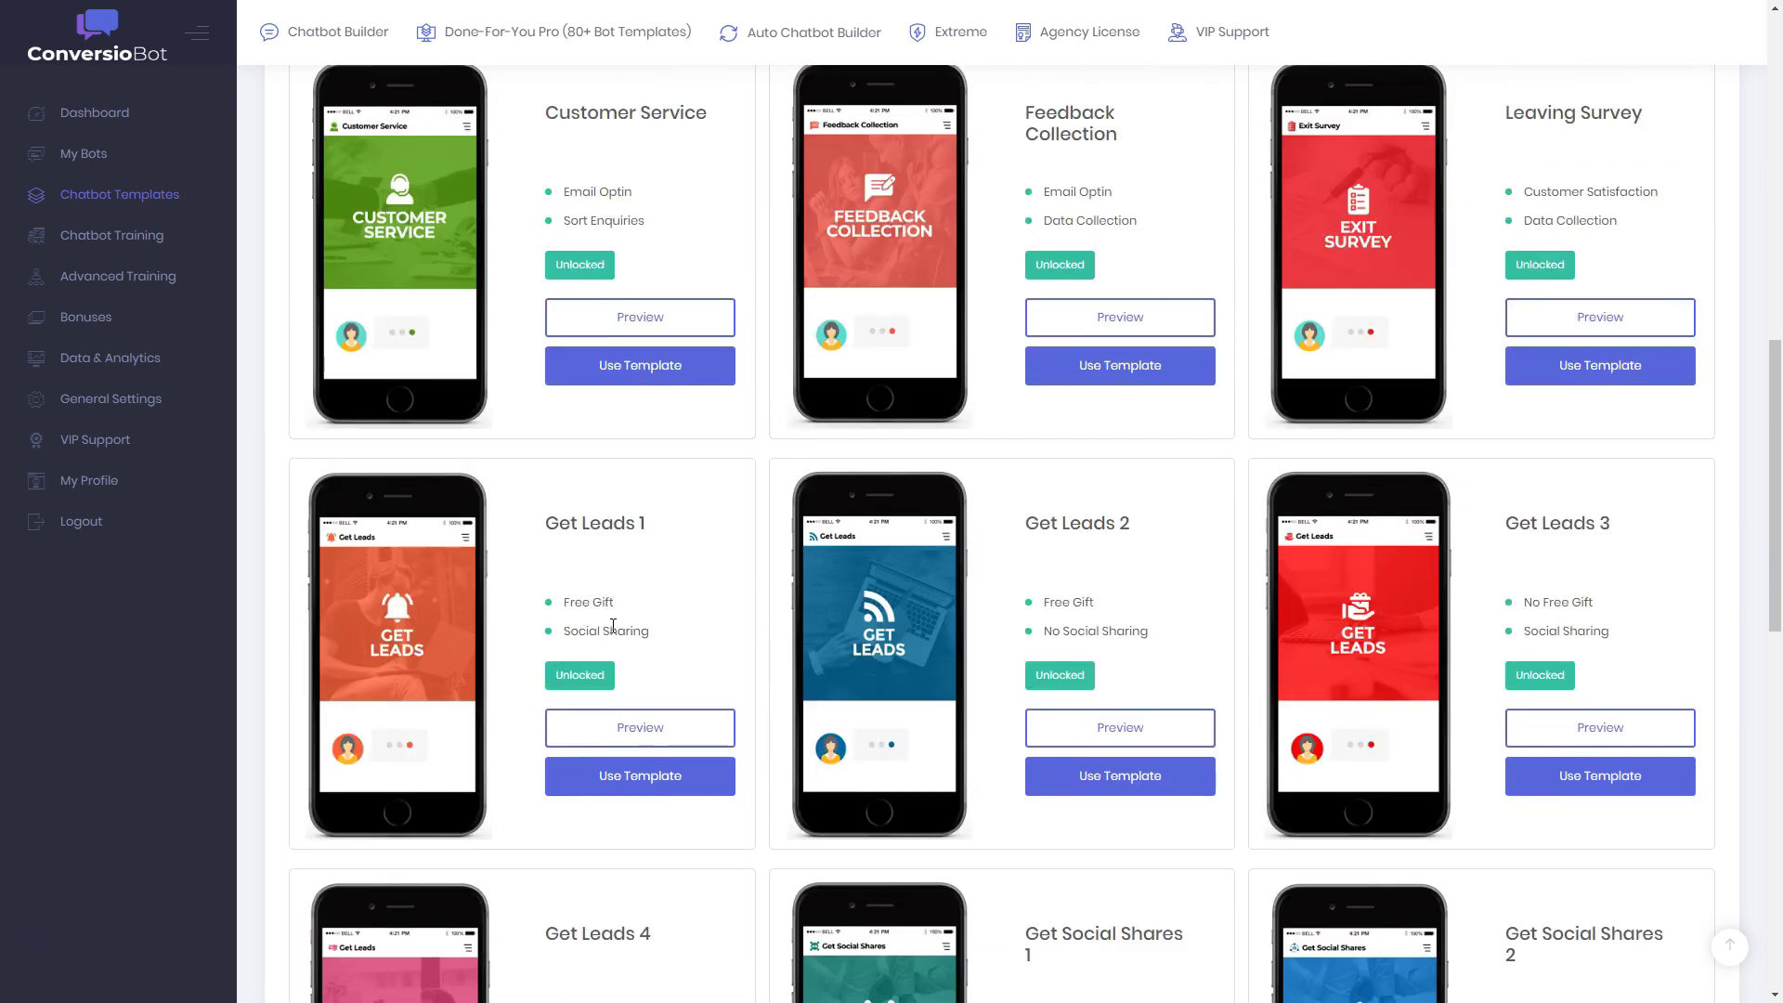
{"action": "scroll", "coordinate": [613, 626], "scroll_direction": "down", "scroll_amount": 5}
{"action": "scroll", "coordinate": [613, 631], "scroll_direction": "up", "scroll_amount": 1}
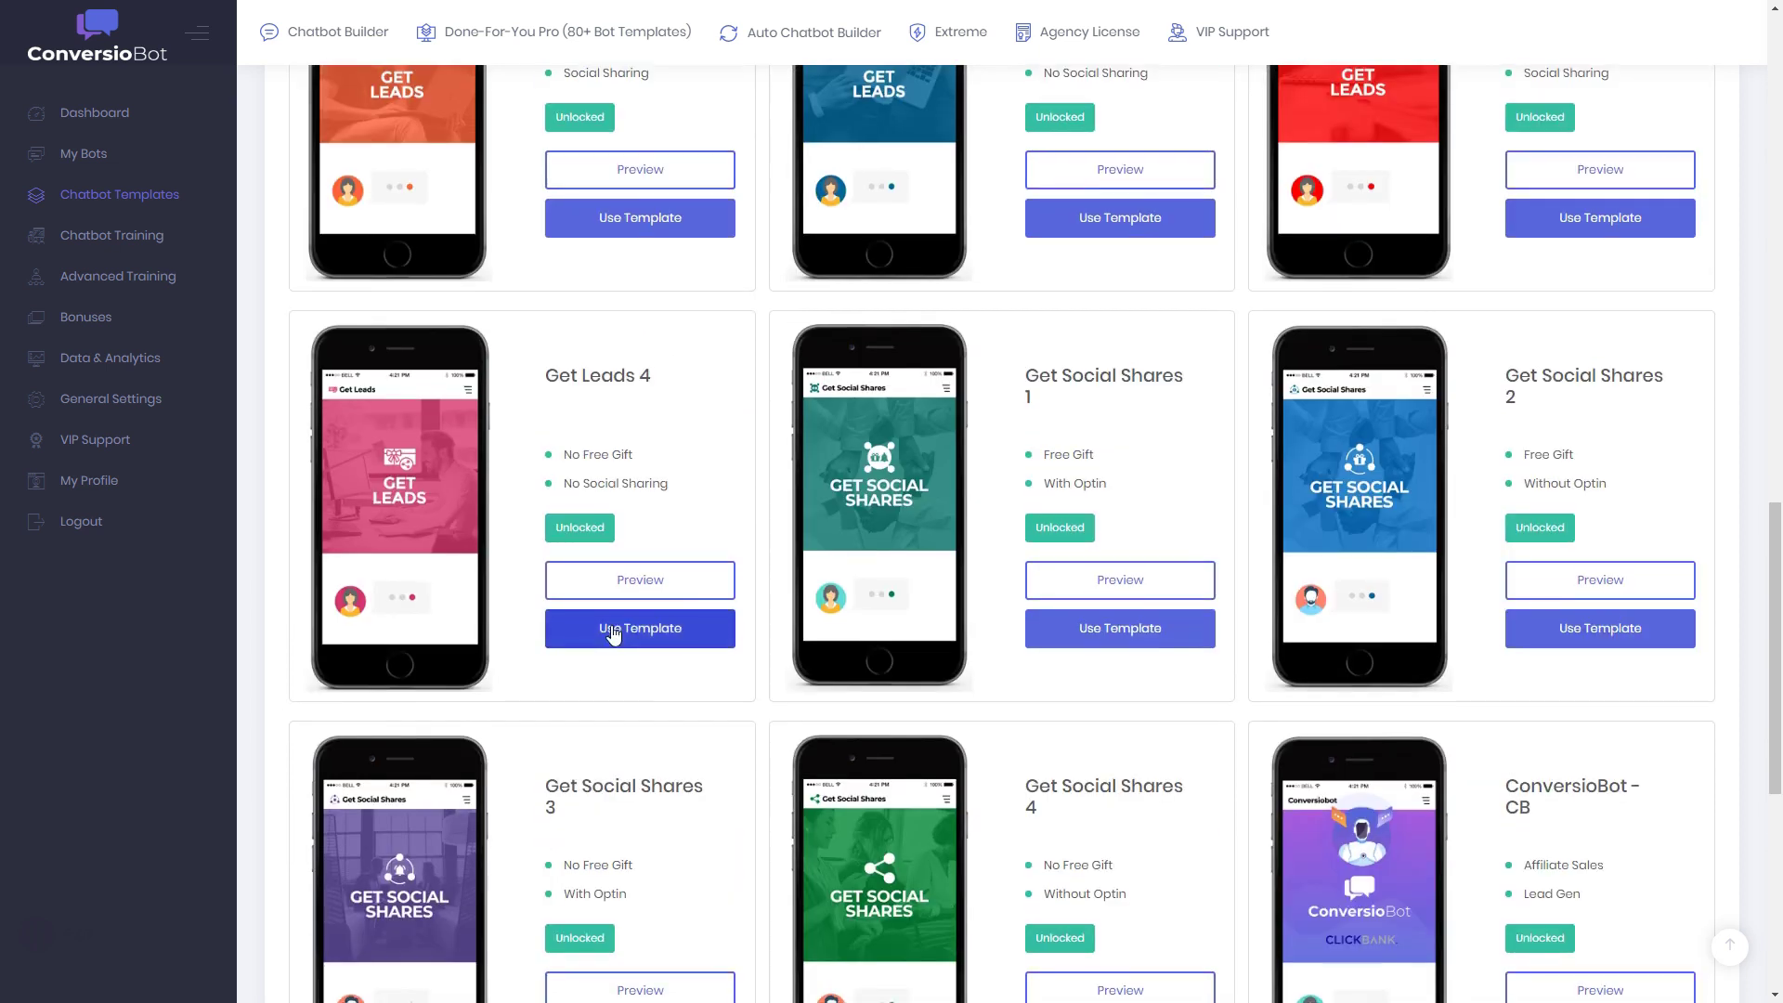
{"action": "scroll", "coordinate": [613, 632], "scroll_direction": "down", "scroll_amount": 4}
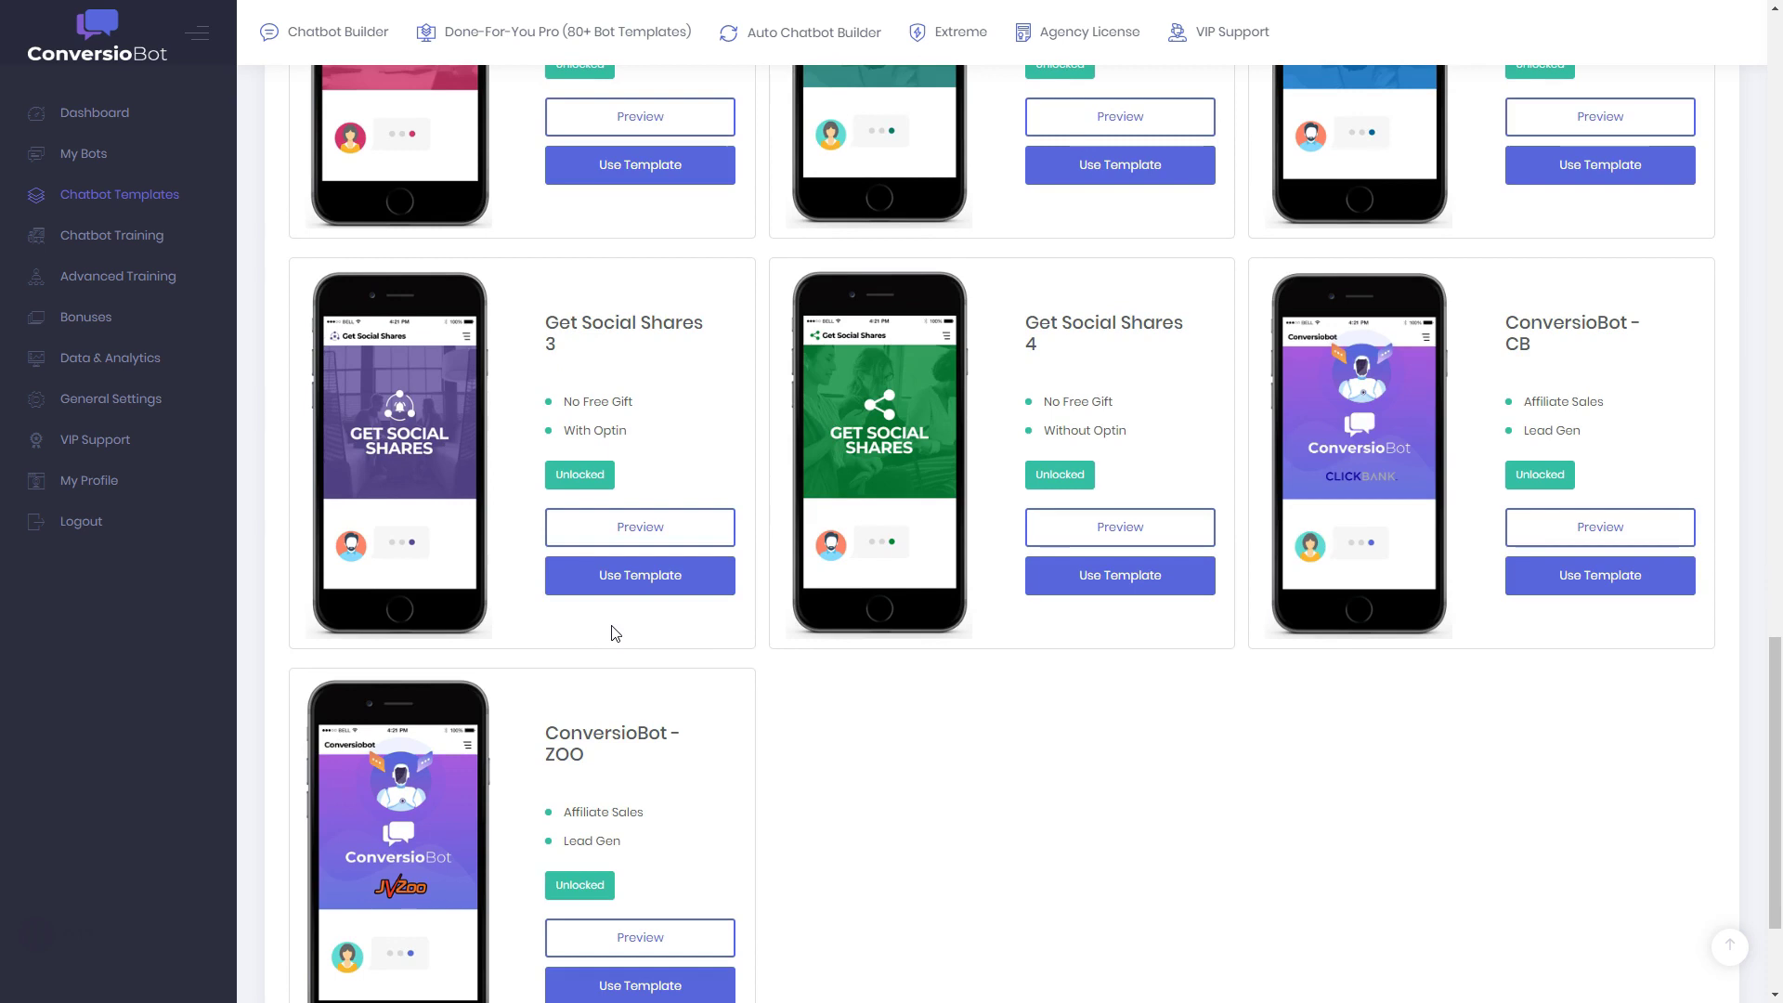
{"action": "scroll", "coordinate": [613, 631], "scroll_direction": "down", "scroll_amount": 2}
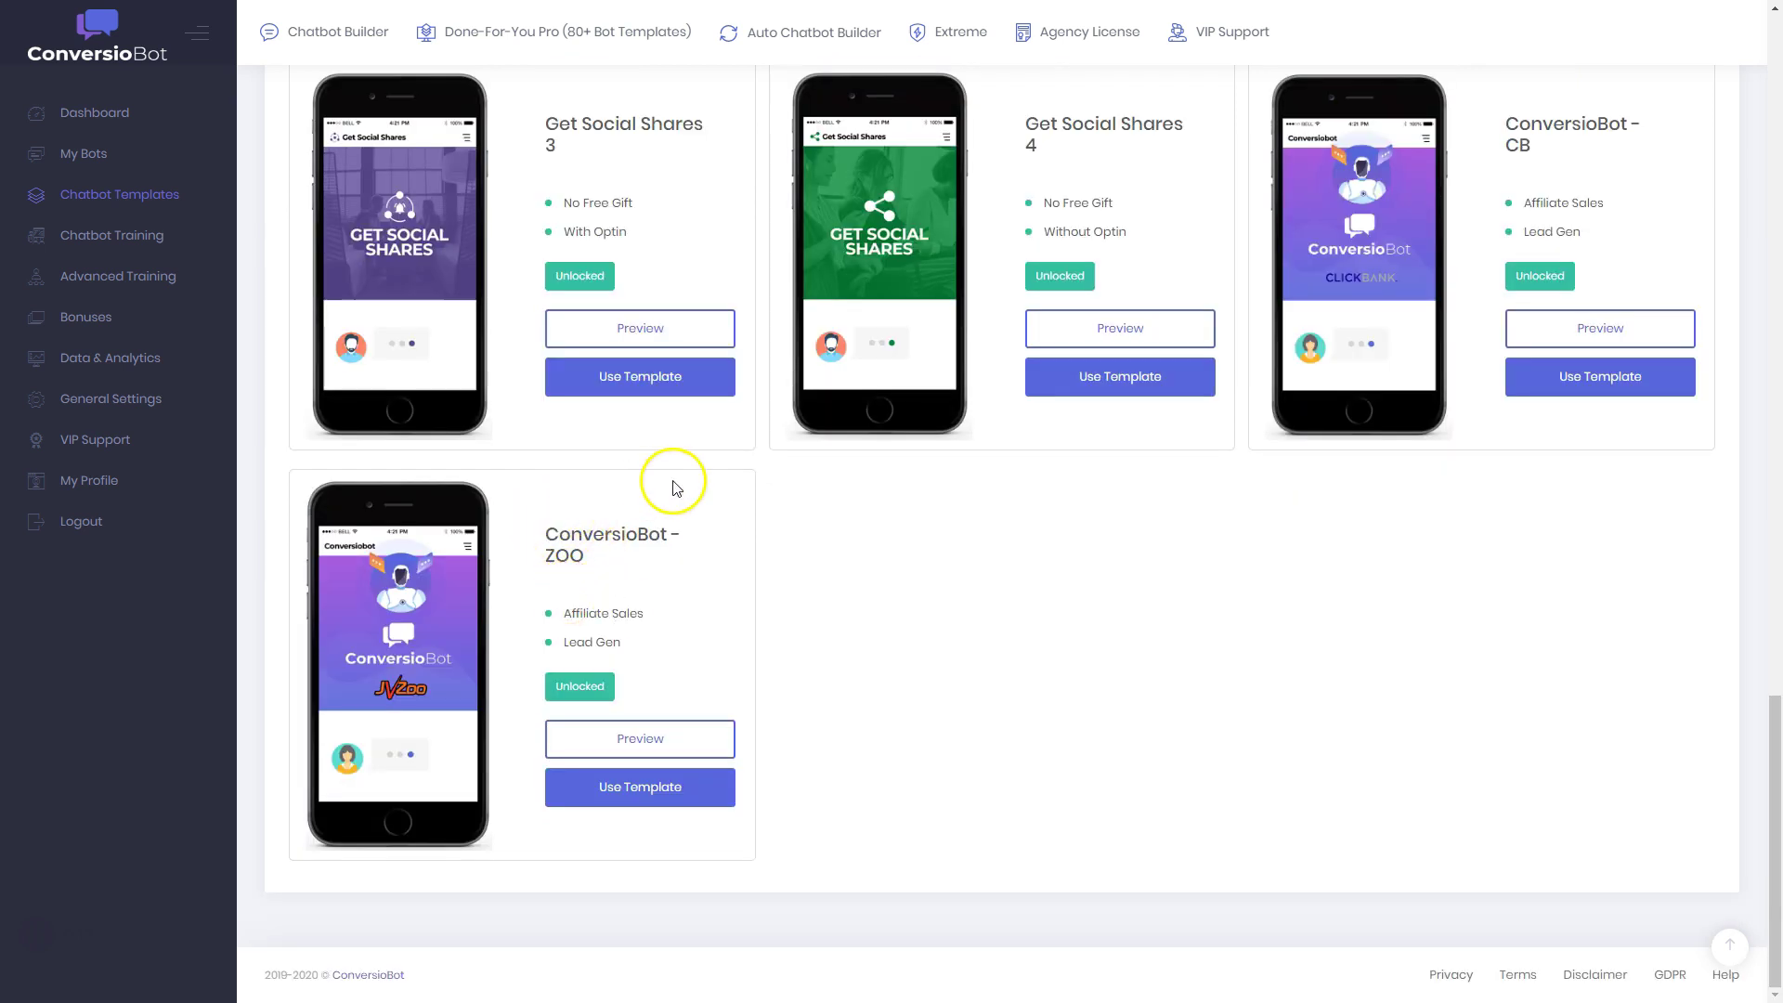
{"action": "scroll", "coordinate": [1549, 832], "scroll_direction": "up", "scroll_amount": 3}
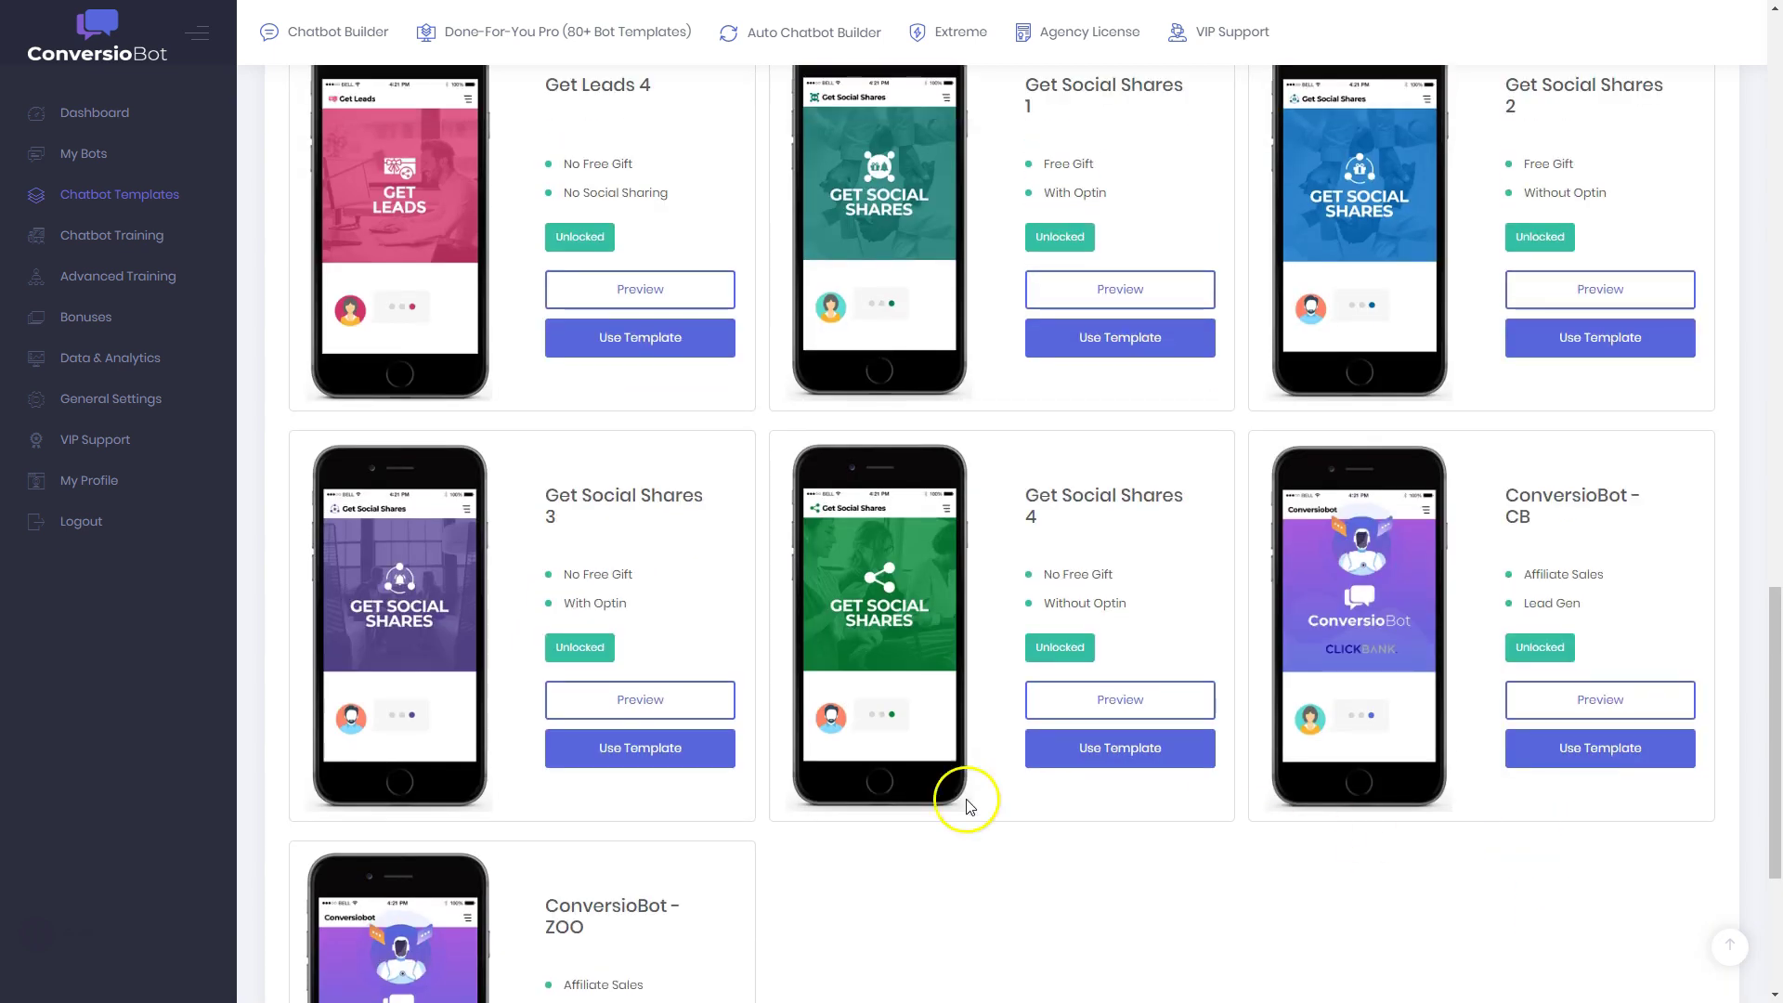
{"action": "scroll", "coordinate": [911, 803], "scroll_direction": "down", "scroll_amount": 3}
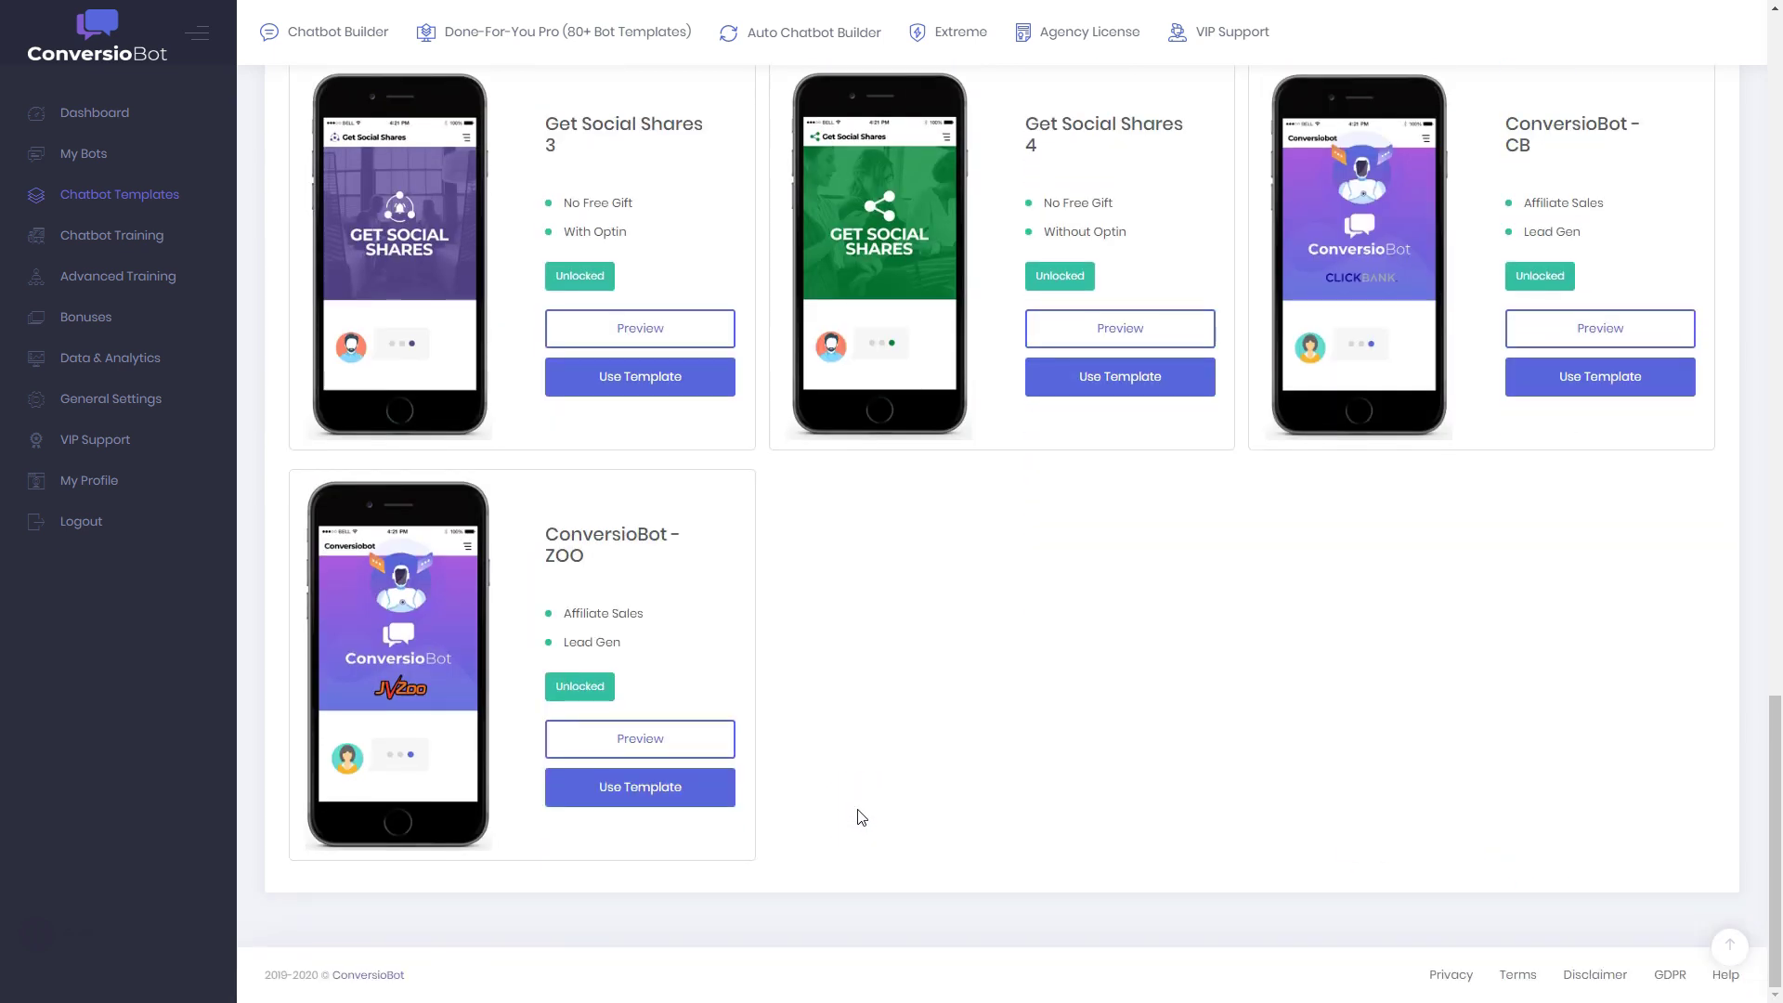
{"action": "scroll", "coordinate": [856, 810], "scroll_direction": "up", "scroll_amount": 20}
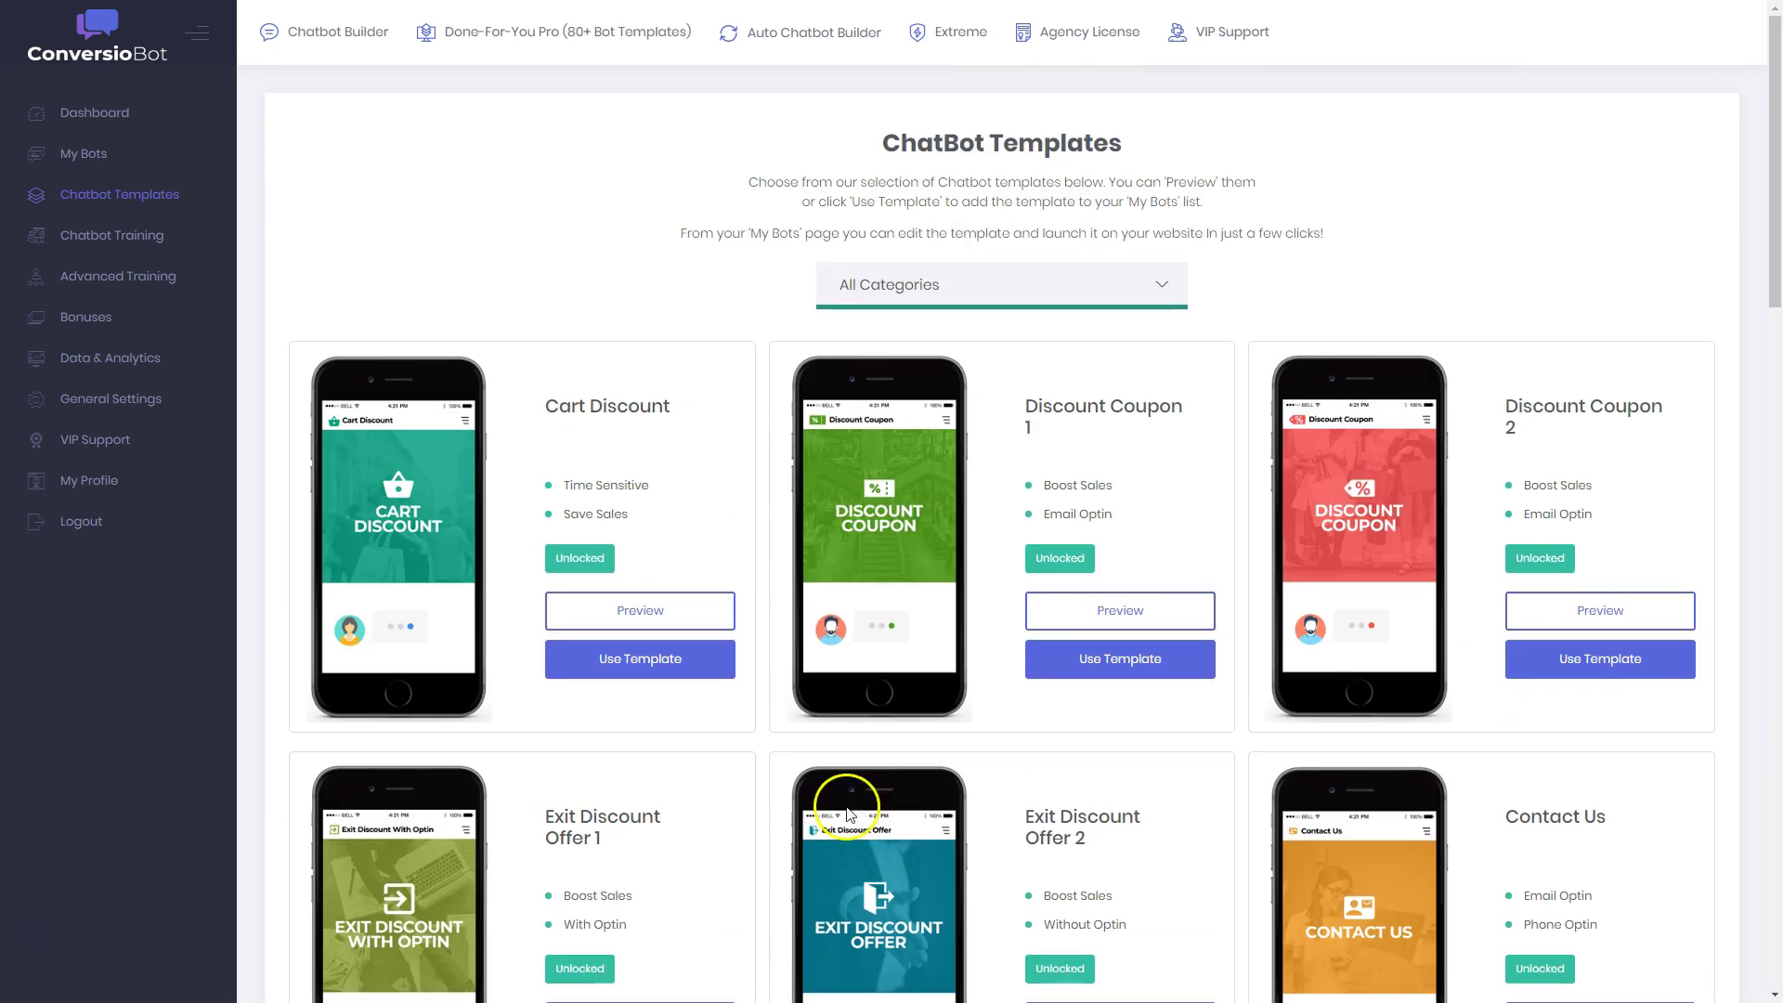
{"action": "left_click", "coordinate": [260, 260]}
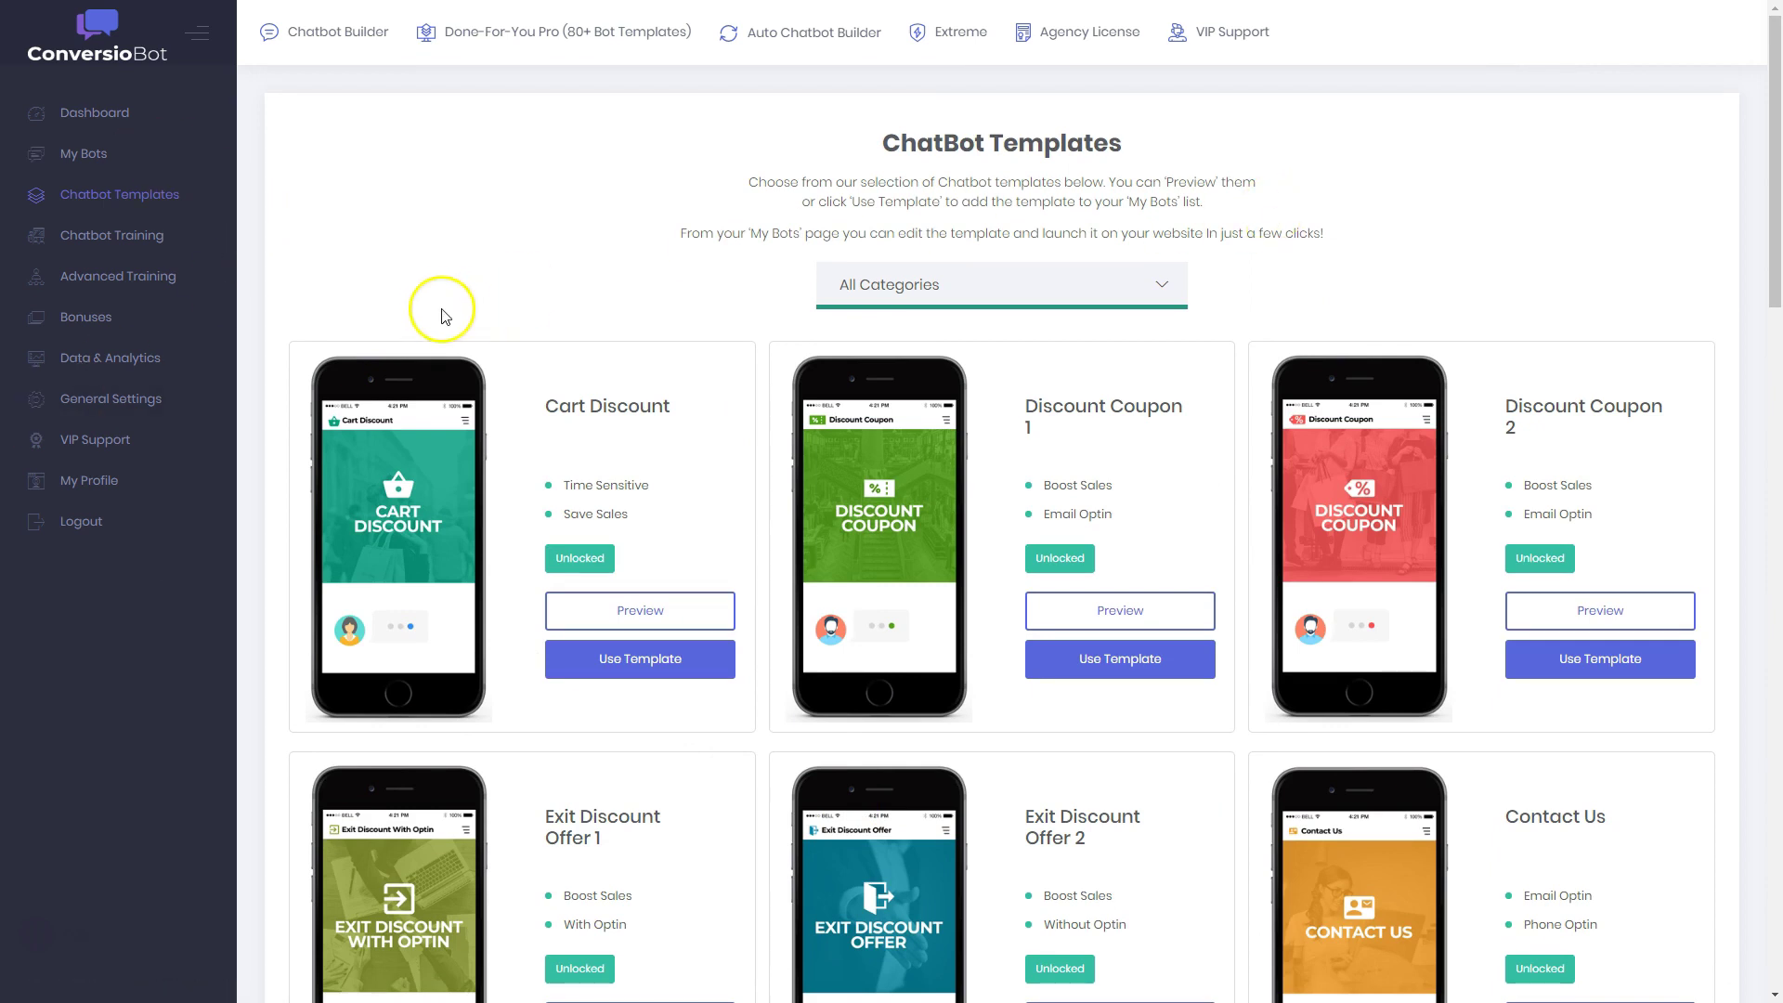
{"action": "left_click", "coordinate": [116, 236]}
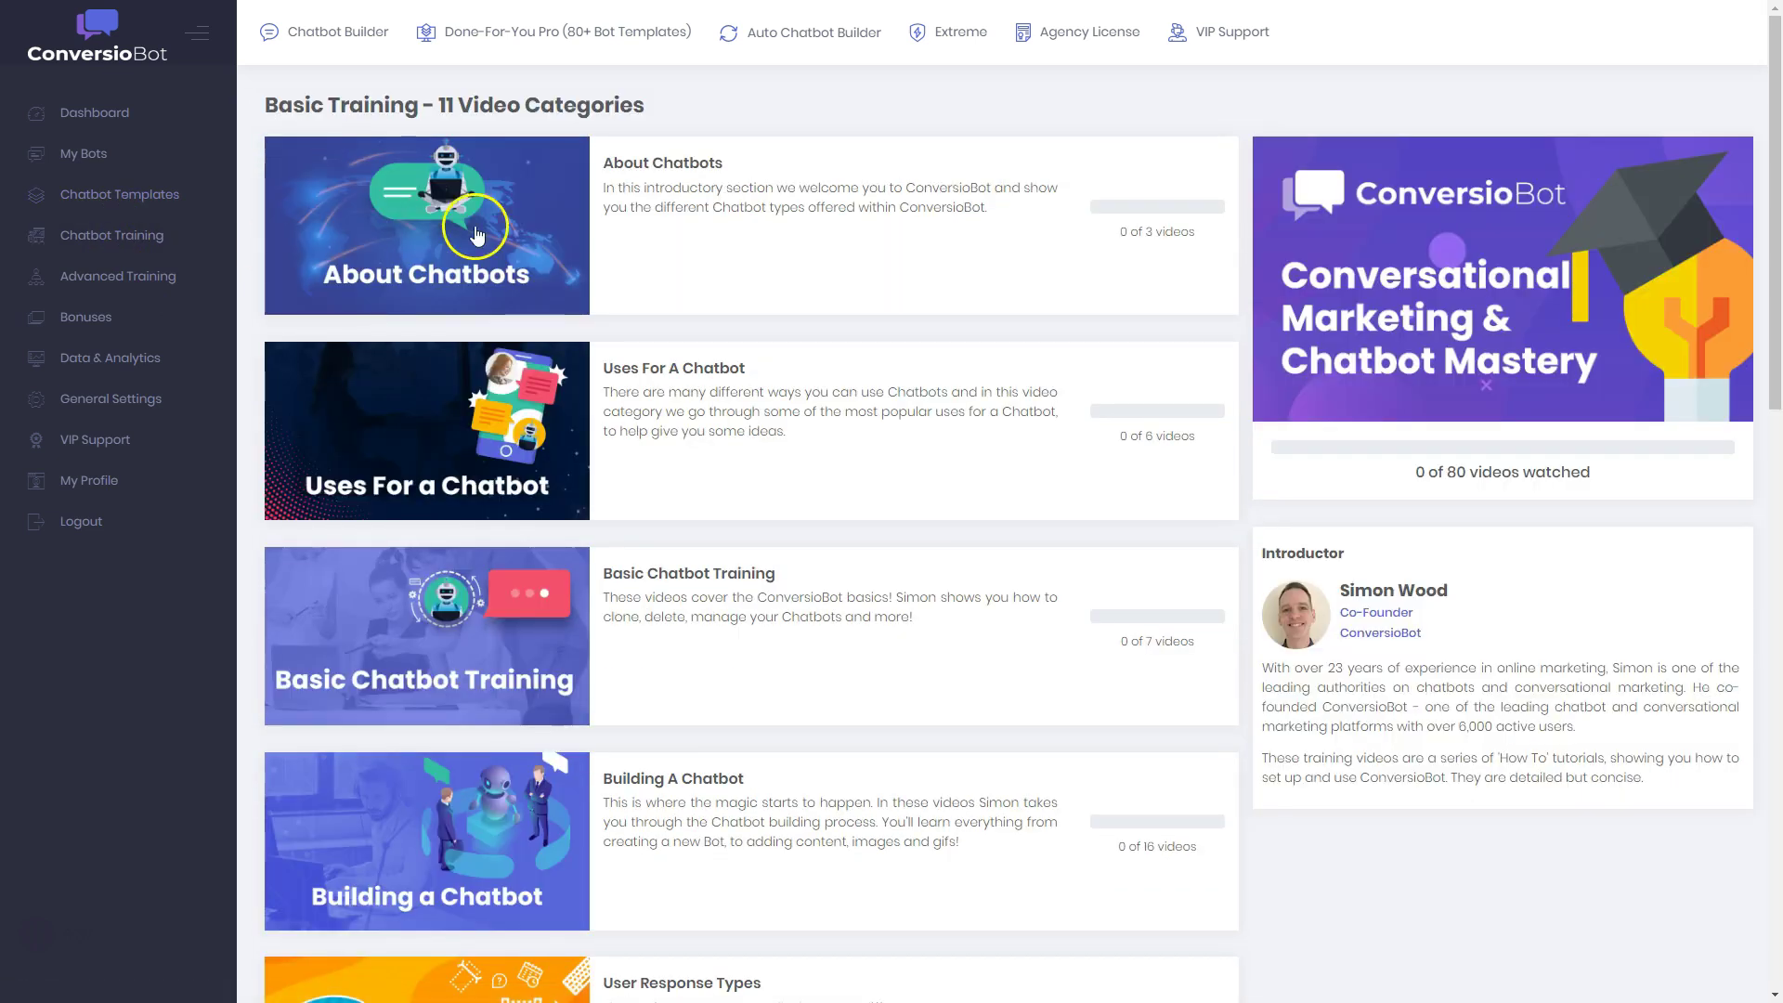
Visit Chatbot Training, Bonuses and Data & Analytics, showing Collect Leads' zero counts
{"action": "left_click", "coordinate": [372, 170]}
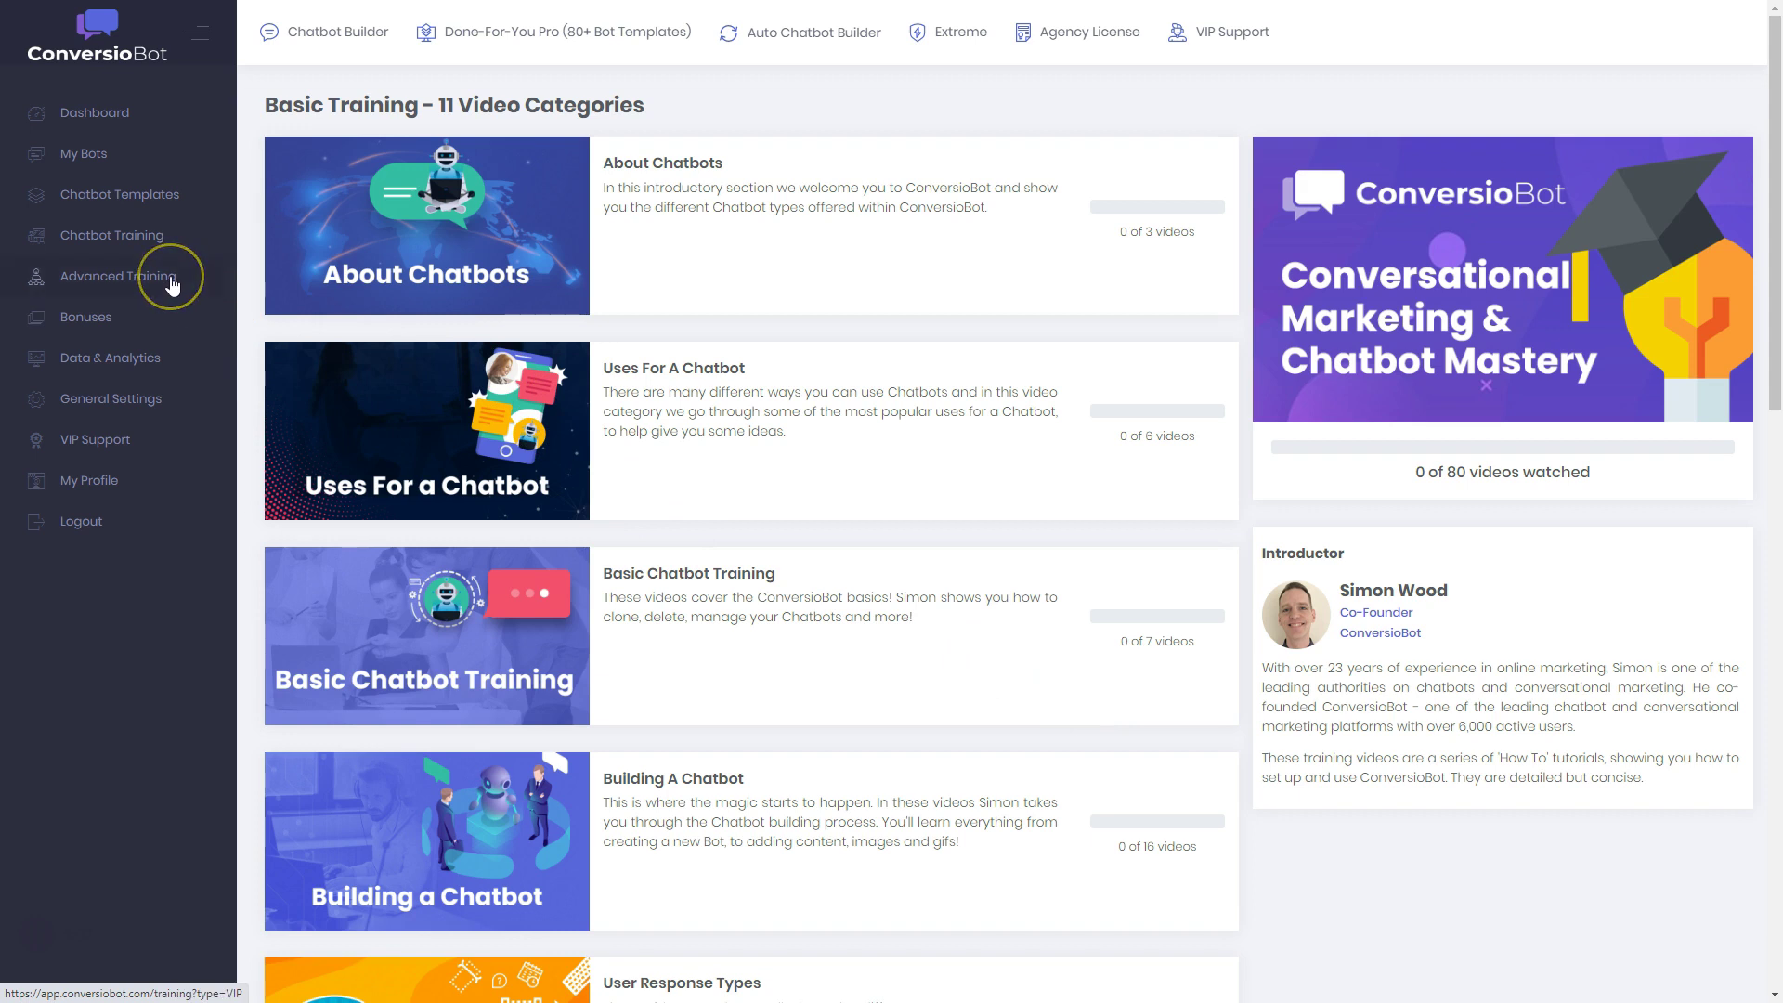
{"action": "left_click", "coordinate": [85, 330]}
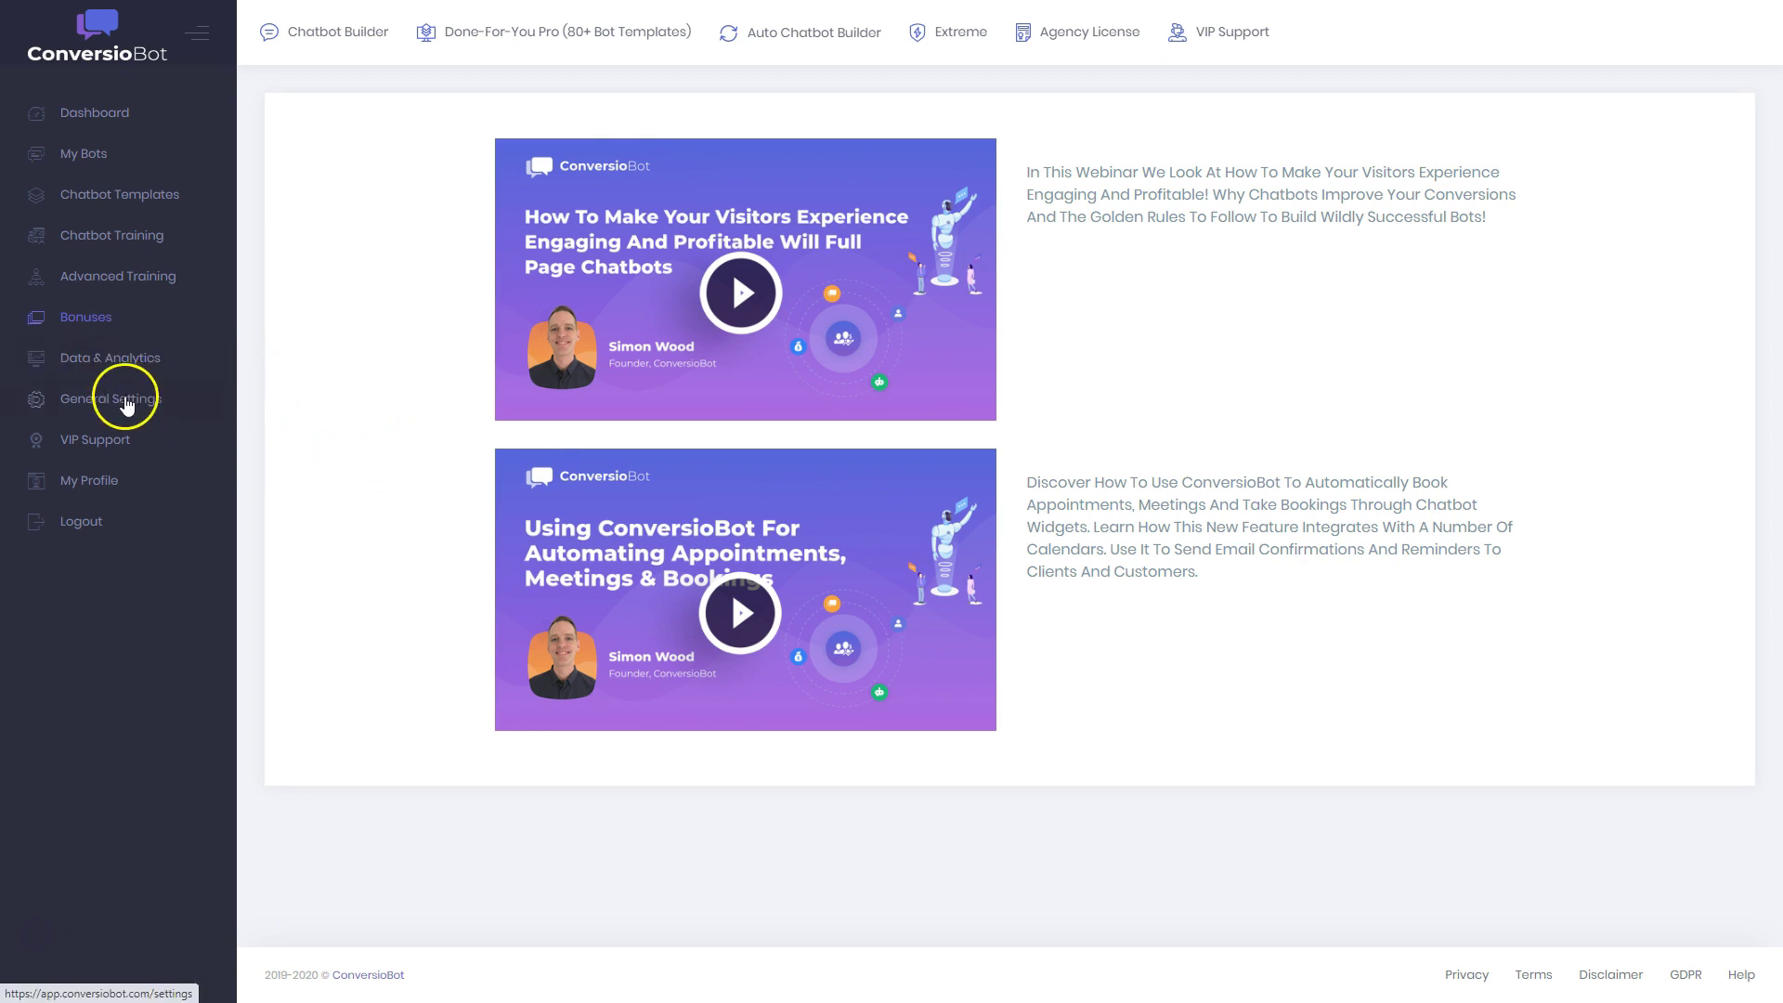
{"action": "left_click", "coordinate": [79, 365]}
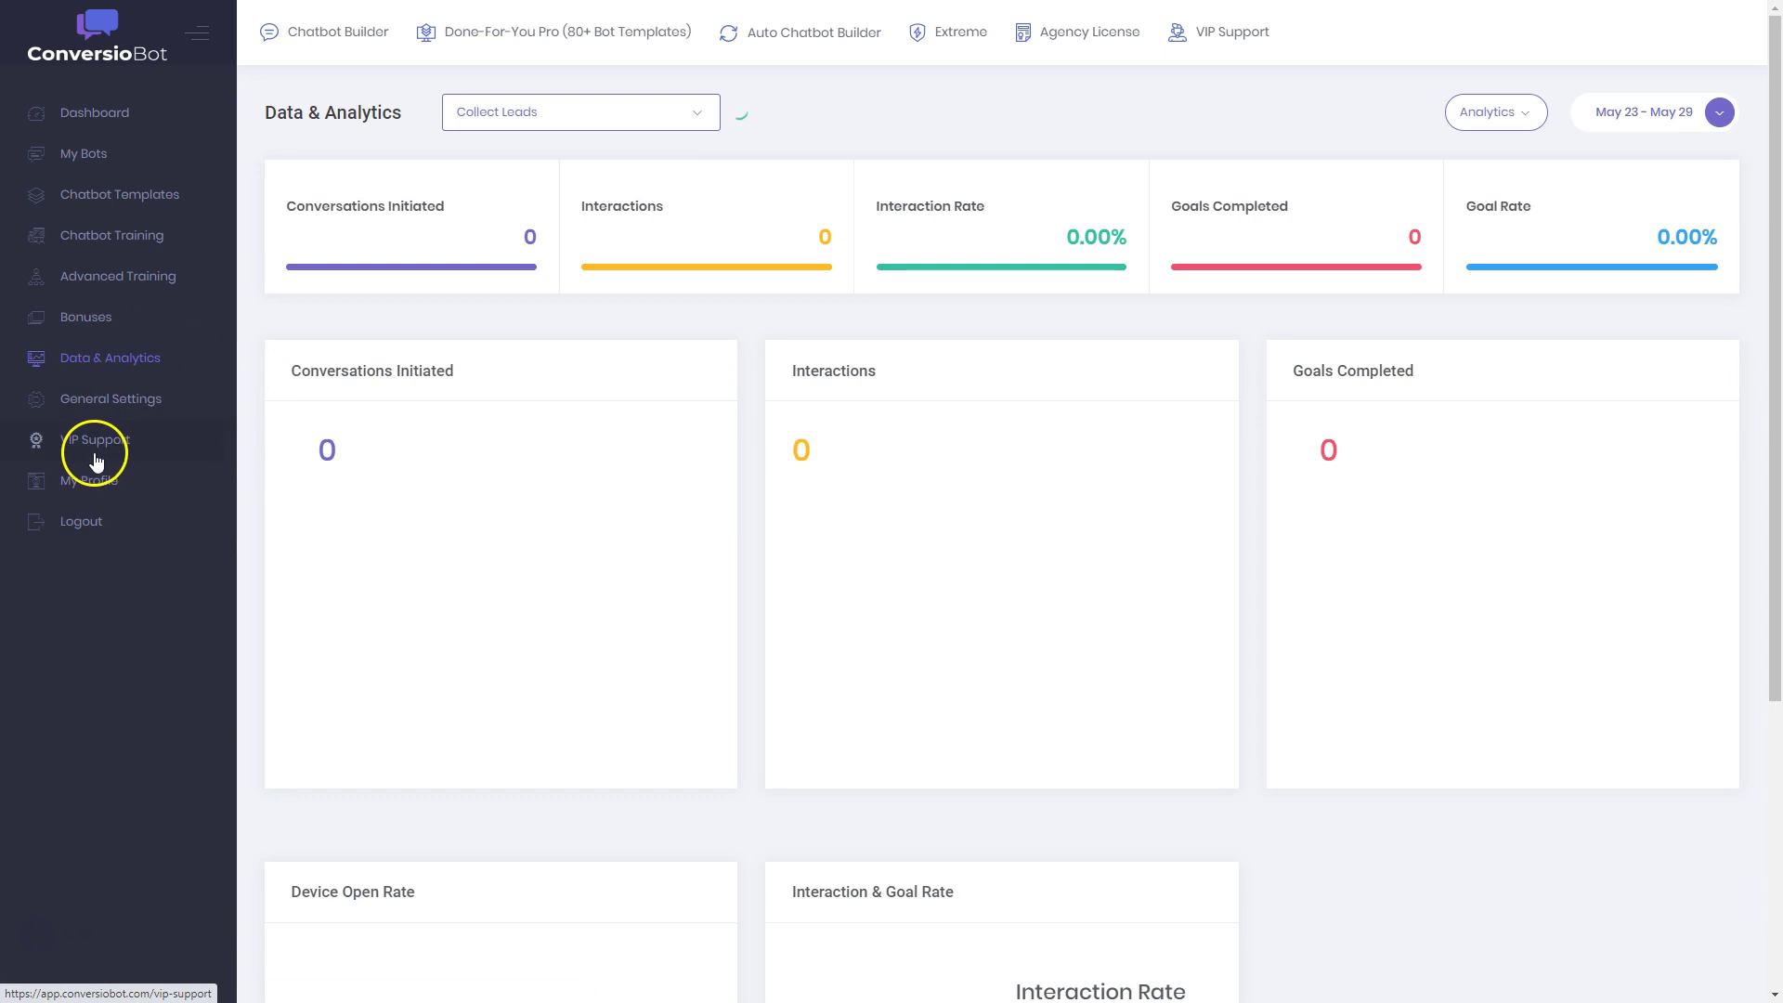
{"action": "left_click", "coordinate": [89, 115]}
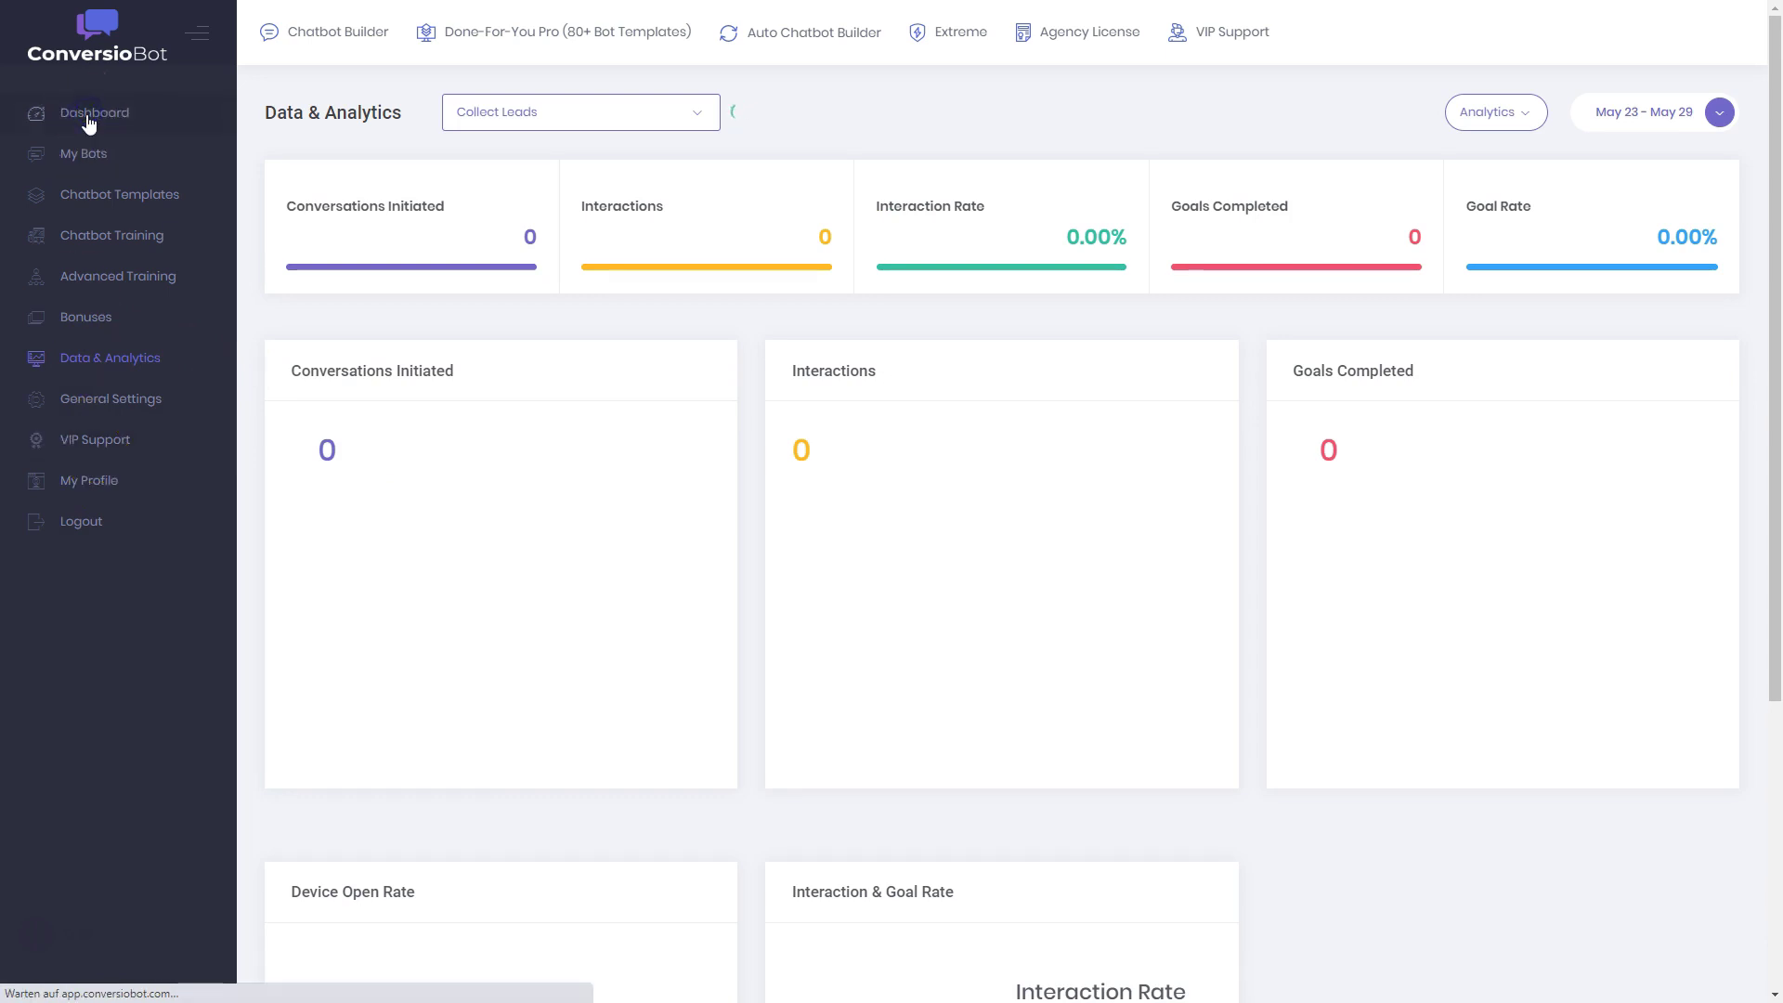